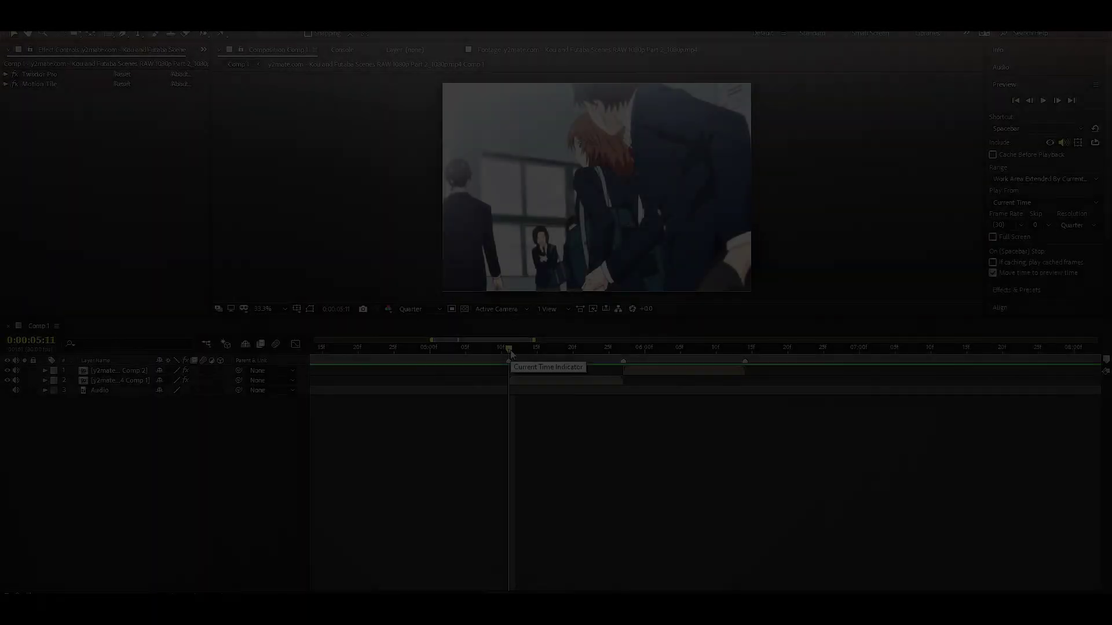
- Move the time indicator in Comp 1 to 05:11, where the first anime clip starts
{"action": "mouse_move", "coordinate": [509, 350]}
{"action": "left_mouse_down"}
{"action": "mouse_move", "coordinate": [679, 397]}
{"action": "mouse_move", "coordinate": [514, 381]}
{"action": "left_mouse_up"}
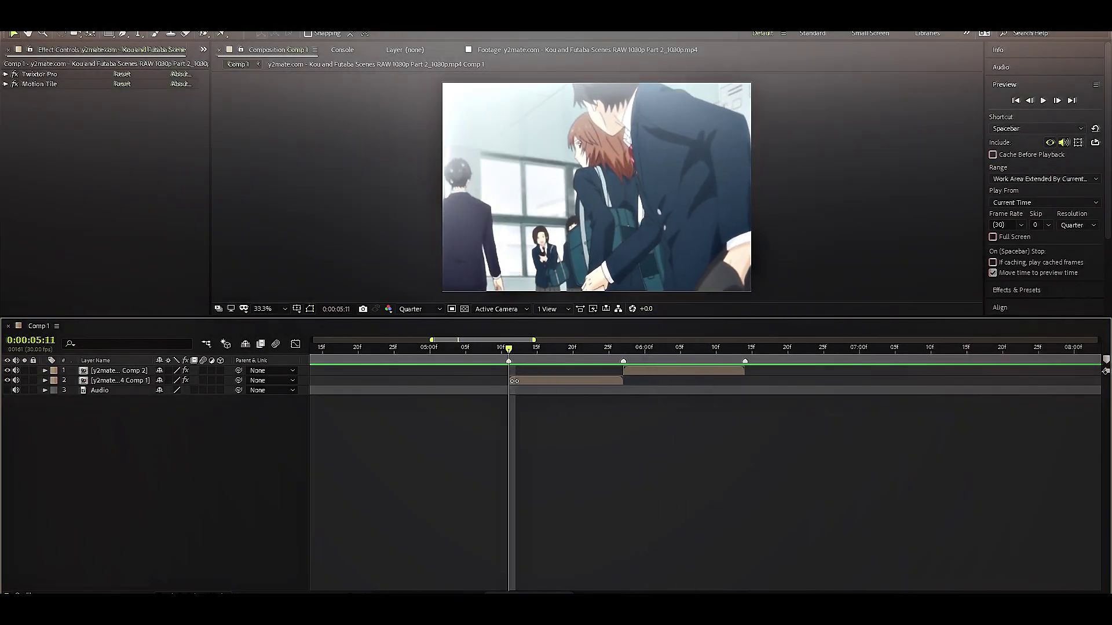
- Add an adjustment layer, split it at 05:27 and 06:14, and delete the piece after 06:14
{"action": "left_click", "coordinate": [644, 373]}
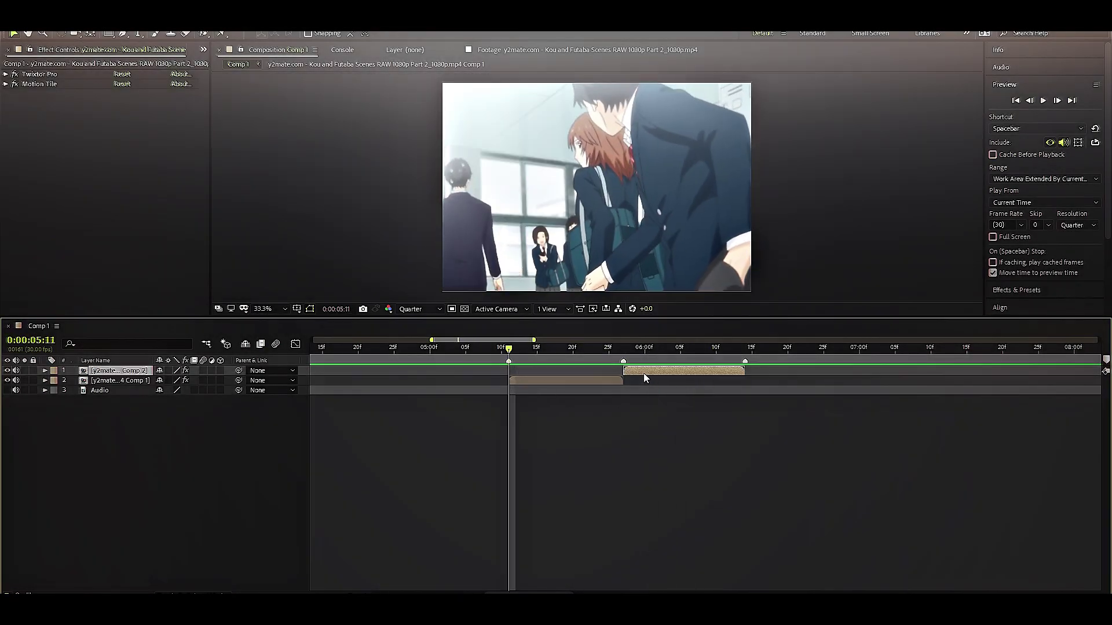
{"action": "key", "text": "ctrl+alt+y"}
{"action": "key", "text": "alt+bracketleft"}
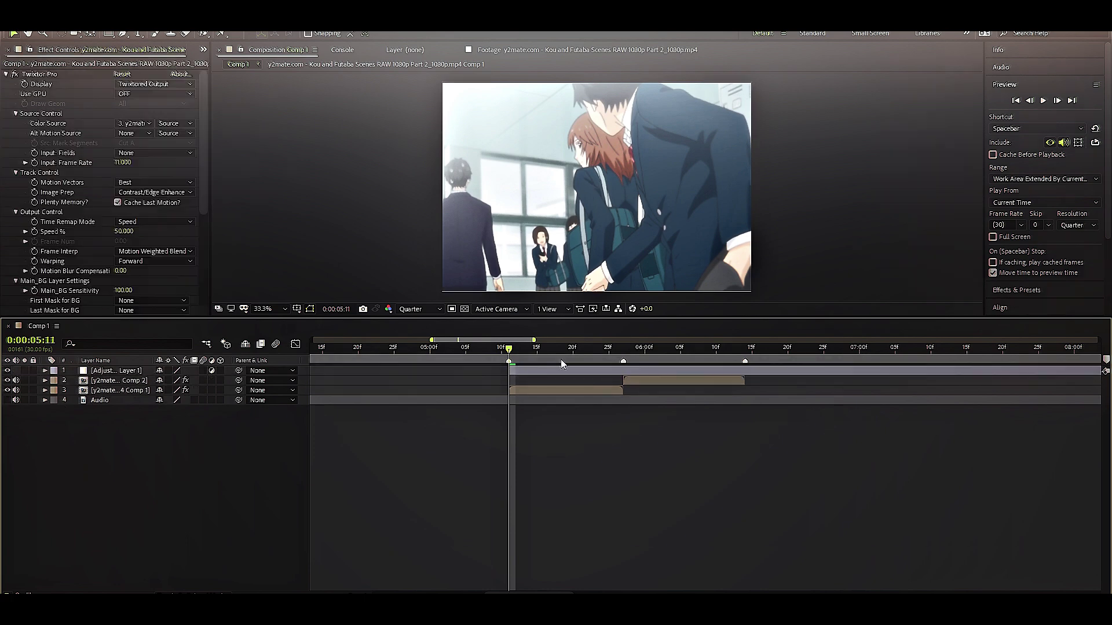
{"action": "left_click_drag", "start_coordinate": [560, 363], "coordinate": [623, 363]}
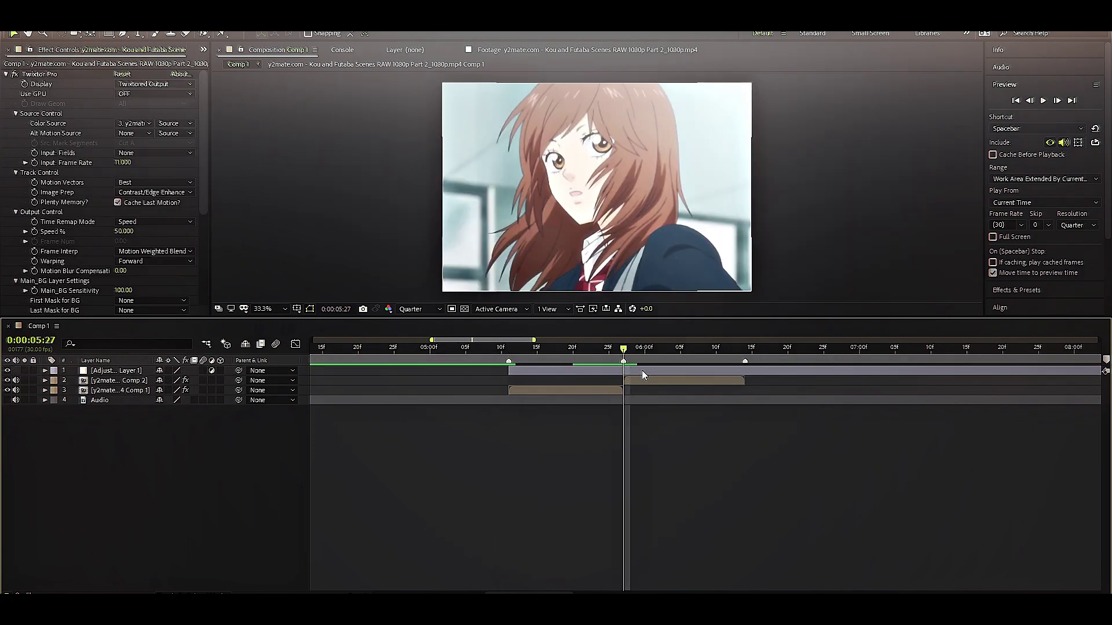
{"action": "key", "text": "ctrl+shift+d"}
{"action": "left_click_drag", "start_coordinate": [642, 363], "coordinate": [745, 363]}
{"action": "key", "text": "ctrl+shift+d"}
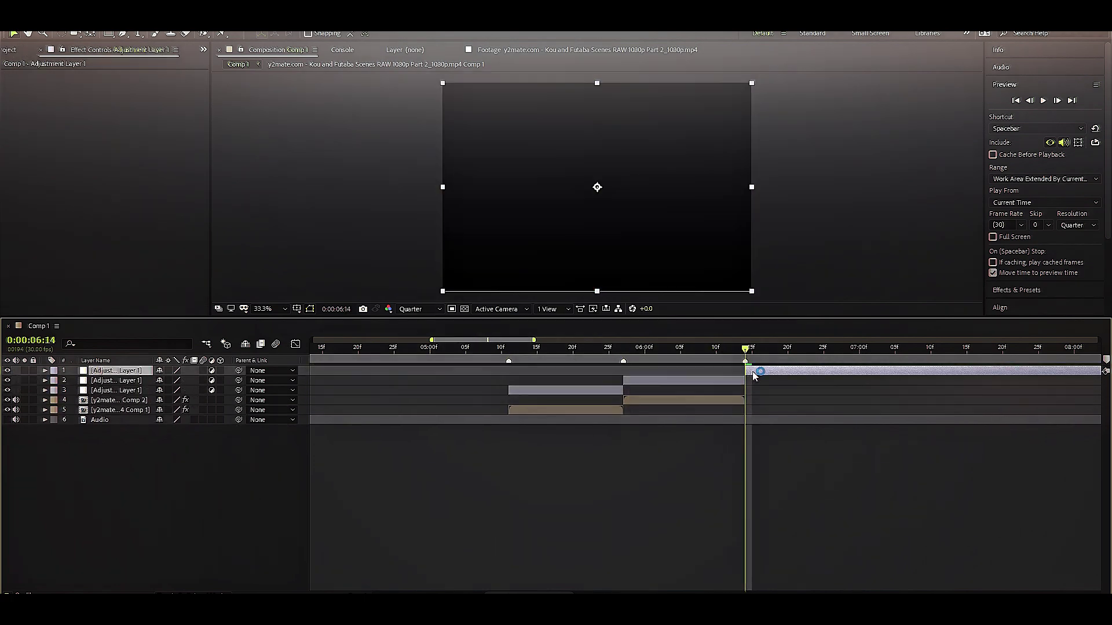
{"action": "key", "text": "Delete"}
- Move the adjustment piece covering the first clip directly above that clip
{"action": "left_click_drag", "start_coordinate": [681, 349], "coordinate": [616, 368]}
{"action": "left_click", "coordinate": [596, 382]}
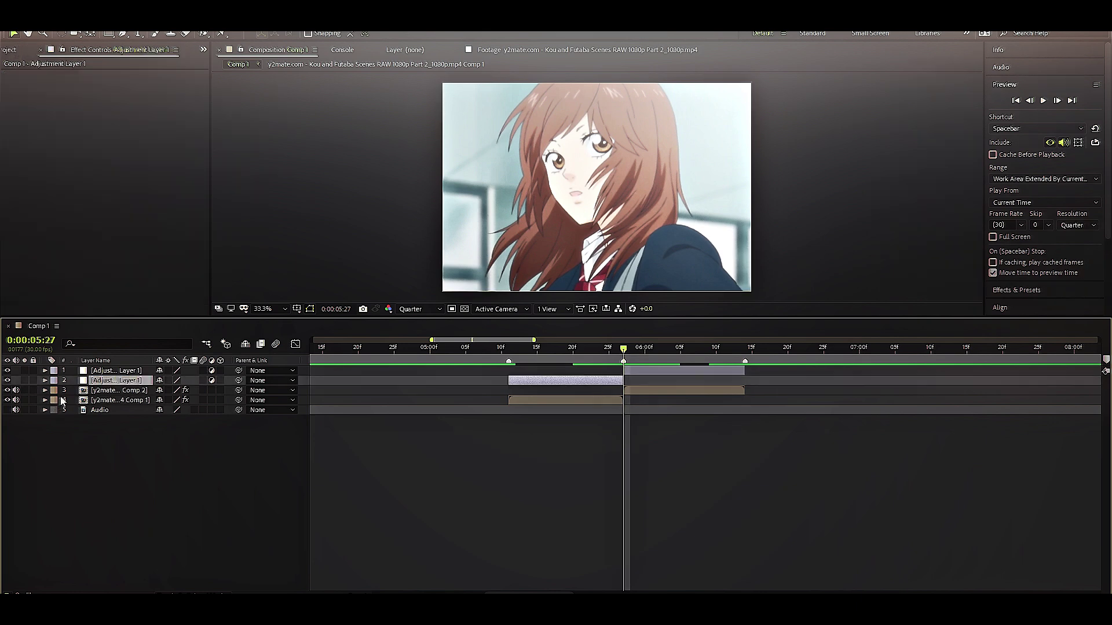
{"action": "left_click_drag", "start_coordinate": [125, 383], "coordinate": [158, 404]}
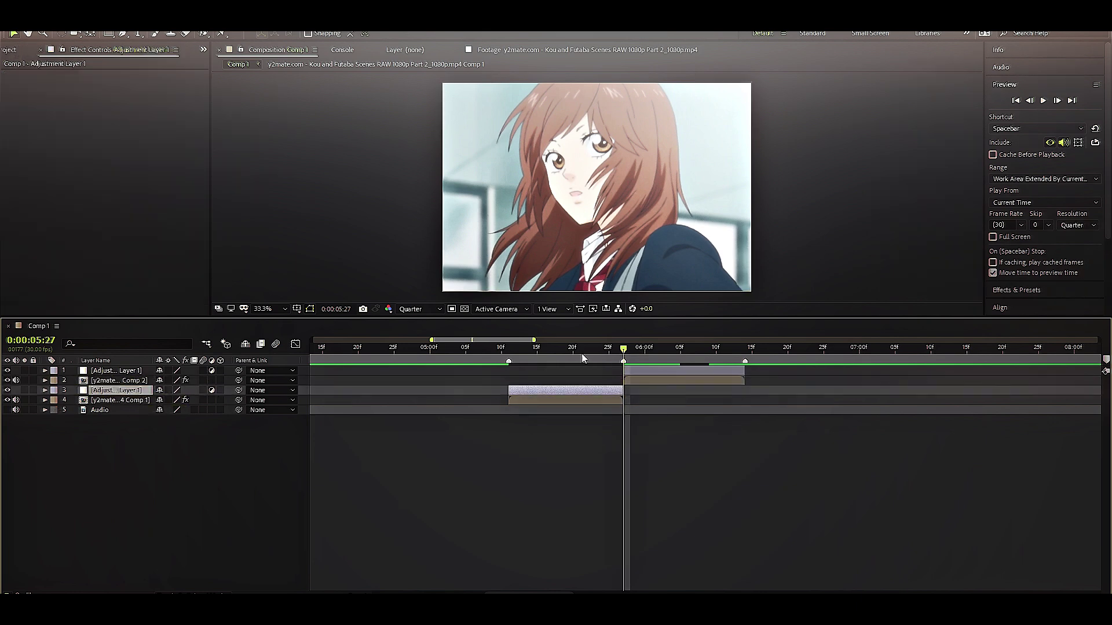
- Duplicate the adjustment layers: three stacked over the second clip, two over the first
{"action": "left_click", "coordinate": [566, 347]}
{"action": "key", "text": "ctrl+d"}
{"action": "left_click", "coordinate": [636, 376]}
{"action": "key", "text": "ctrl+d"}
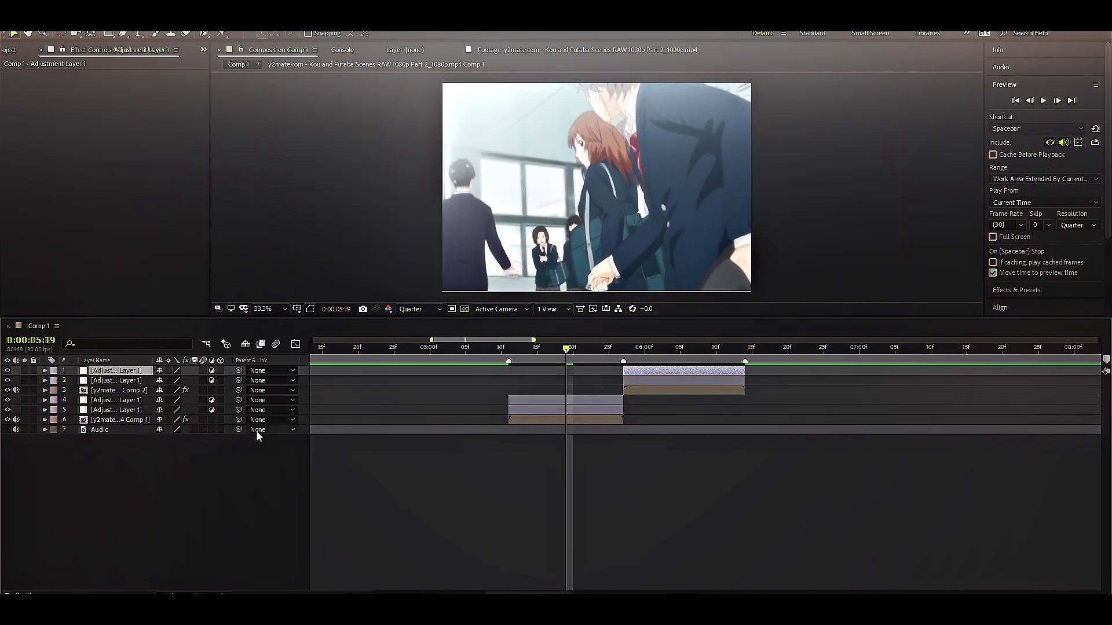
{"action": "left_click", "coordinate": [571, 402]}
{"action": "left_click", "coordinate": [640, 374]}
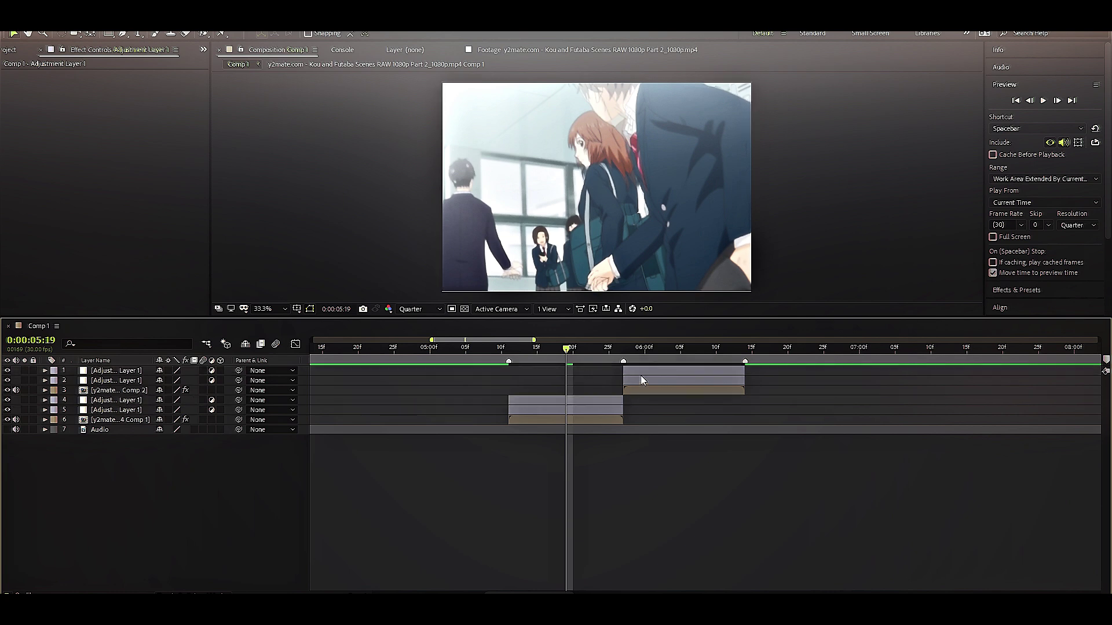
{"action": "left_click", "coordinate": [637, 363]}
{"action": "key", "text": "ctrl+d"}
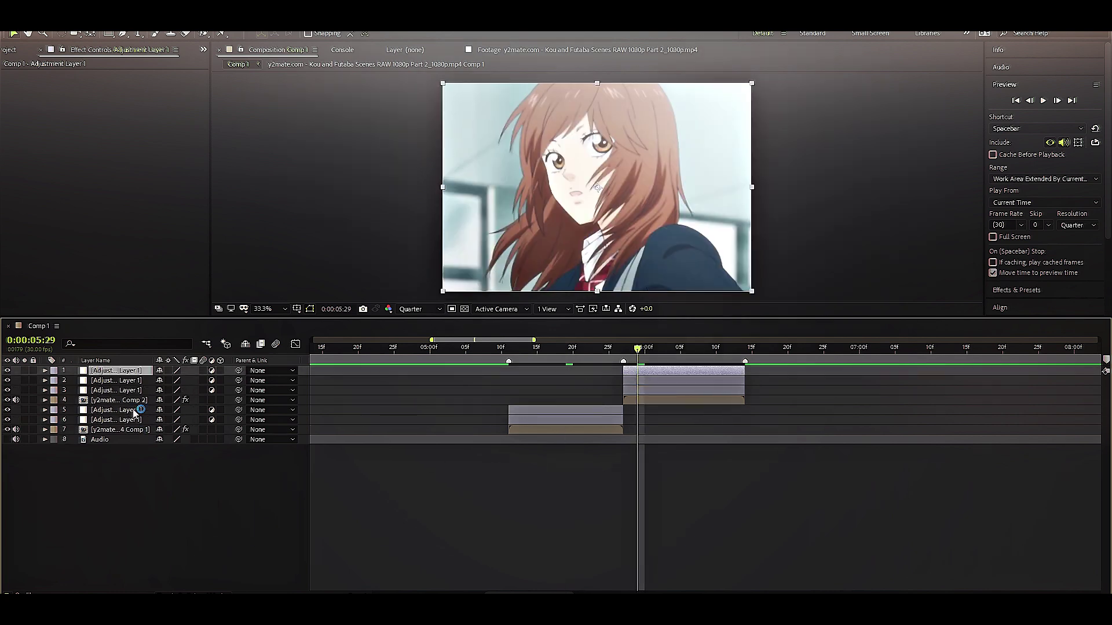
{"action": "left_click", "coordinate": [128, 400]}
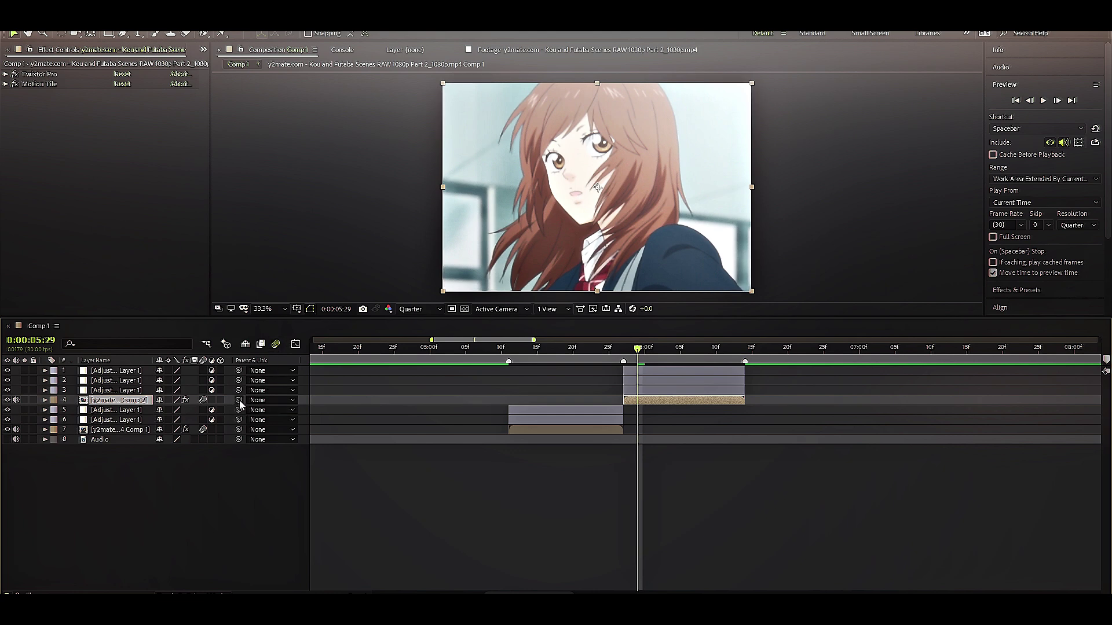
- Parent the Comp 2 layer to adjustment layer 3, layer 3 to 2, and 2 to 1
{"action": "left_click_drag", "start_coordinate": [238, 400], "coordinate": [116, 390]}
{"action": "mouse_move", "coordinate": [239, 390]}
{"action": "left_mouse_down"}
{"action": "mouse_move", "coordinate": [116, 381]}
{"action": "mouse_move", "coordinate": [116, 371]}
{"action": "left_mouse_up"}
{"action": "left_click", "coordinate": [219, 431]}
- Parent the Comp 1 layer to adjustment layer 6 and 6 to 5, then zoom the timeline in around 05:16
{"action": "left_click_drag", "start_coordinate": [239, 429], "coordinate": [116, 420]}
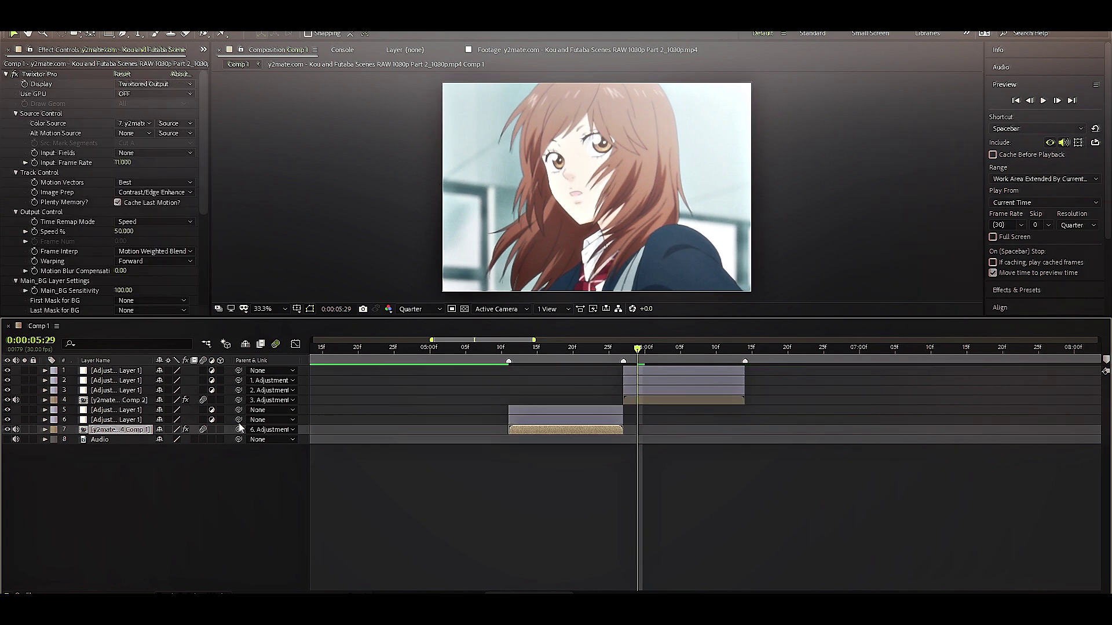
{"action": "left_click_drag", "start_coordinate": [239, 419], "coordinate": [115, 410]}
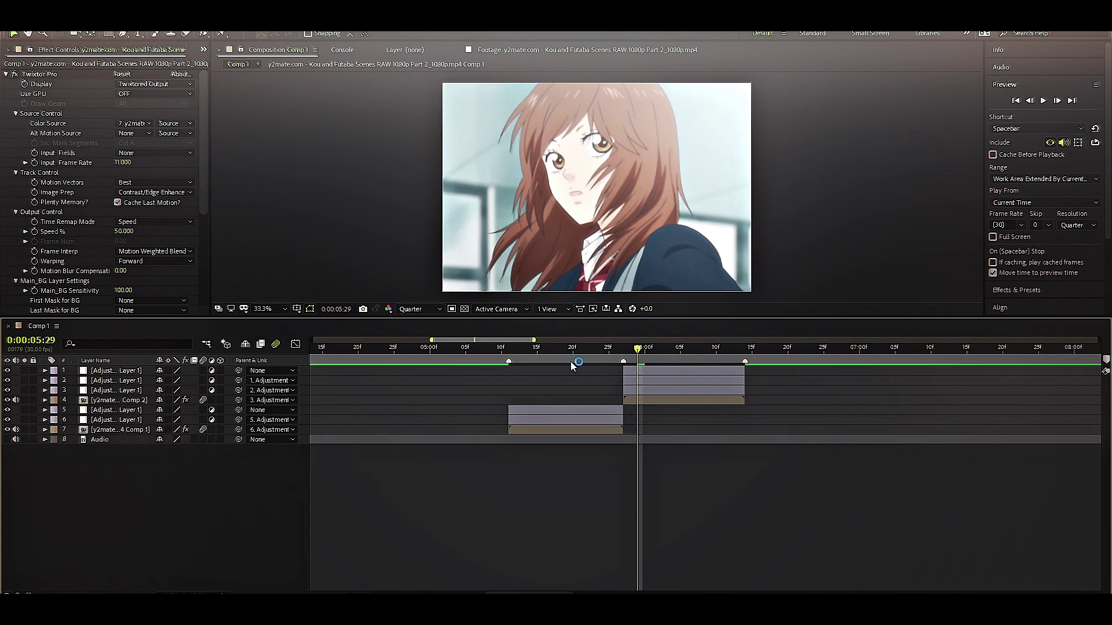
{"action": "mouse_move", "coordinate": [571, 361]}
{"action": "left_mouse_down"}
{"action": "mouse_move", "coordinate": [547, 362]}
{"action": "mouse_move", "coordinate": [736, 371]}
{"action": "mouse_move", "coordinate": [676, 385]}
{"action": "left_mouse_up"}
{"action": "key", "text": "equal"}
- Keyframe layer 6's Scale at 100% on 05:24 and 650% on 05:11
{"action": "left_click", "coordinate": [672, 420]}
{"action": "left_click", "coordinate": [660, 350]}
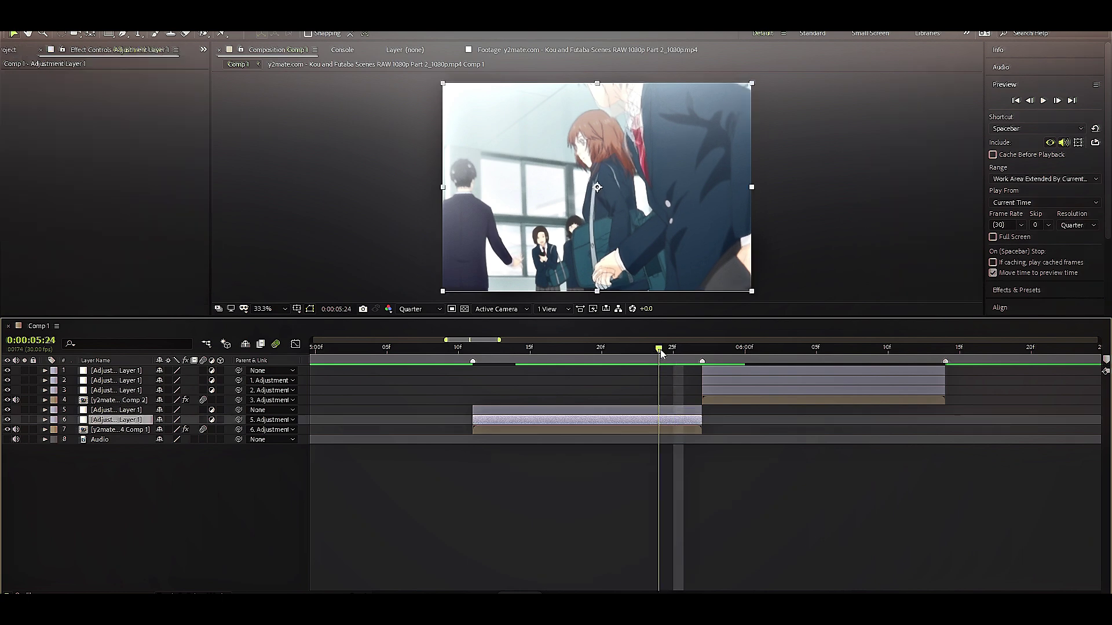
{"action": "key", "text": "s"}
{"action": "left_click", "coordinate": [75, 430]}
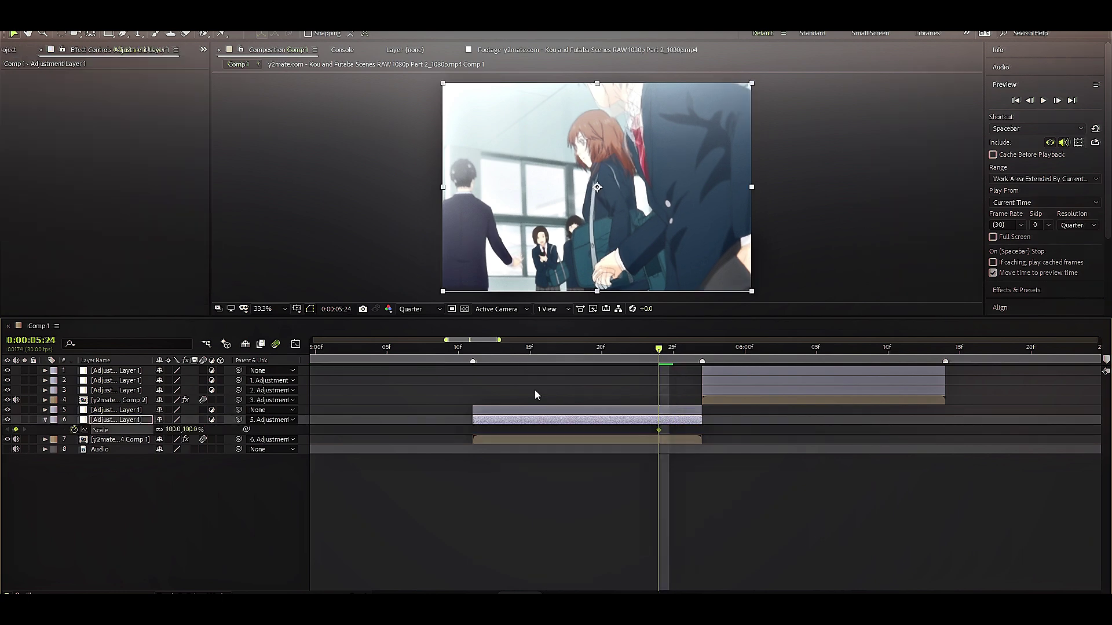
{"action": "left_click_drag", "start_coordinate": [510, 364], "coordinate": [478, 360]}
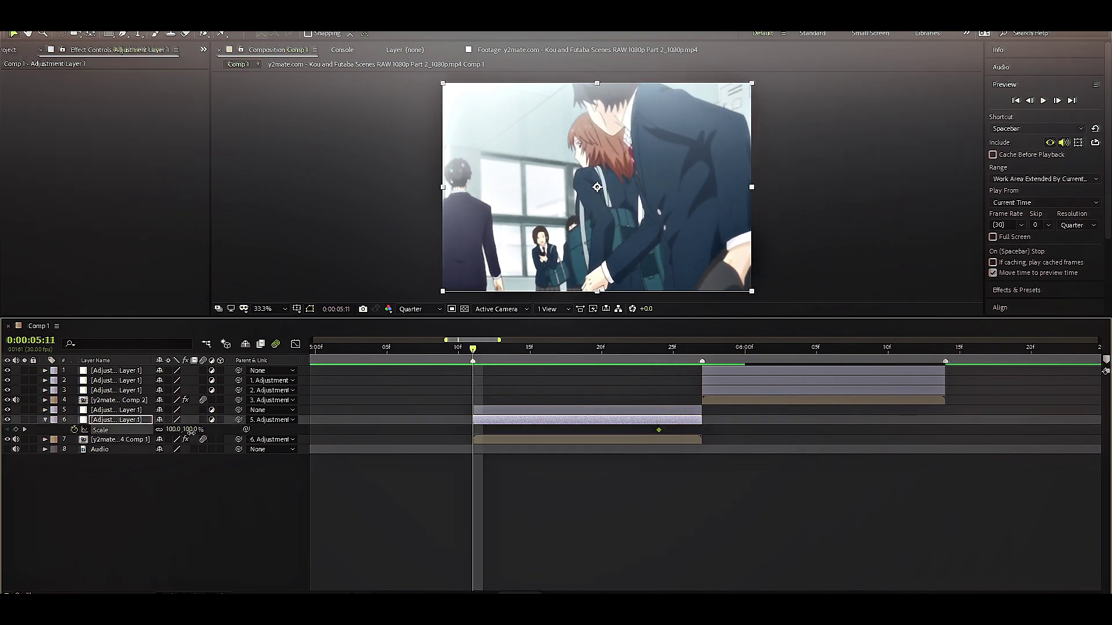
{"action": "type", "text": "650"}
{"action": "key", "text": "Return"}
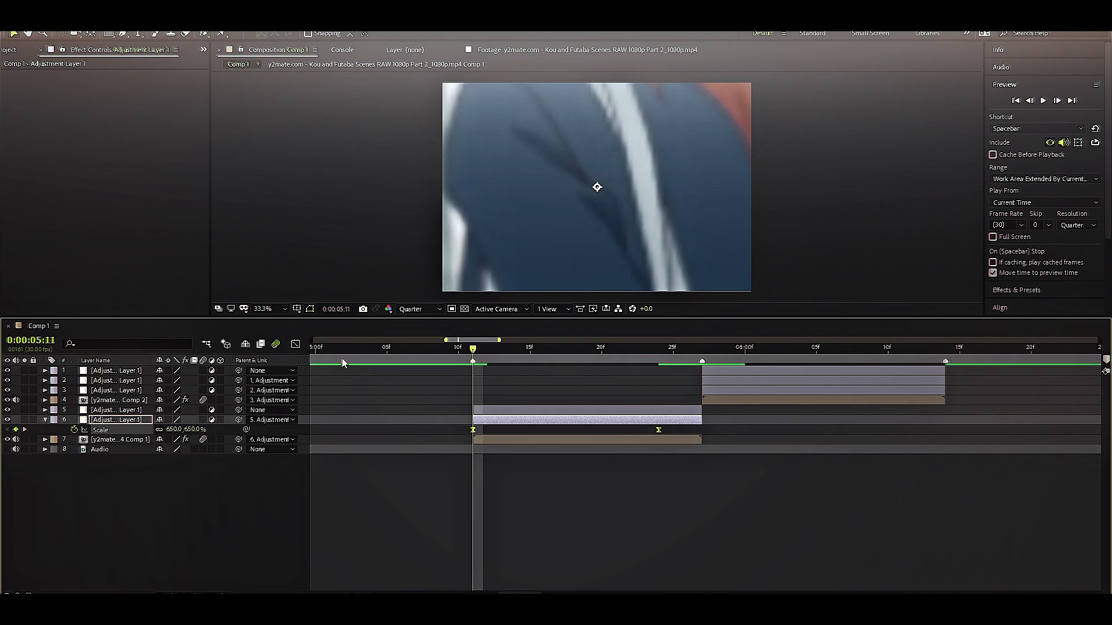
- Steepen the Scale curve's influence handles in the Graph Editor and preview the zoom-out
{"action": "left_click", "coordinate": [296, 344]}
{"action": "mouse_move", "coordinate": [524, 380]}
{"action": "left_mouse_down"}
{"action": "mouse_move", "coordinate": [476, 523]}
{"action": "mouse_move", "coordinate": [450, 547]}
{"action": "left_mouse_up"}
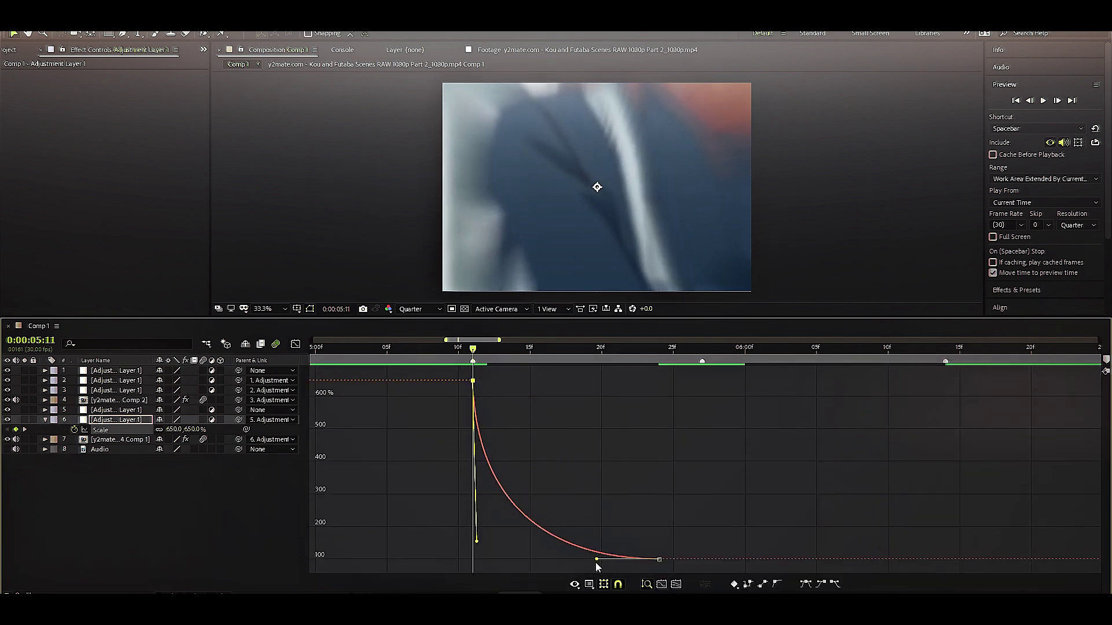
{"action": "left_click_drag", "start_coordinate": [597, 560], "coordinate": [484, 560]}
{"action": "key", "text": "space"}
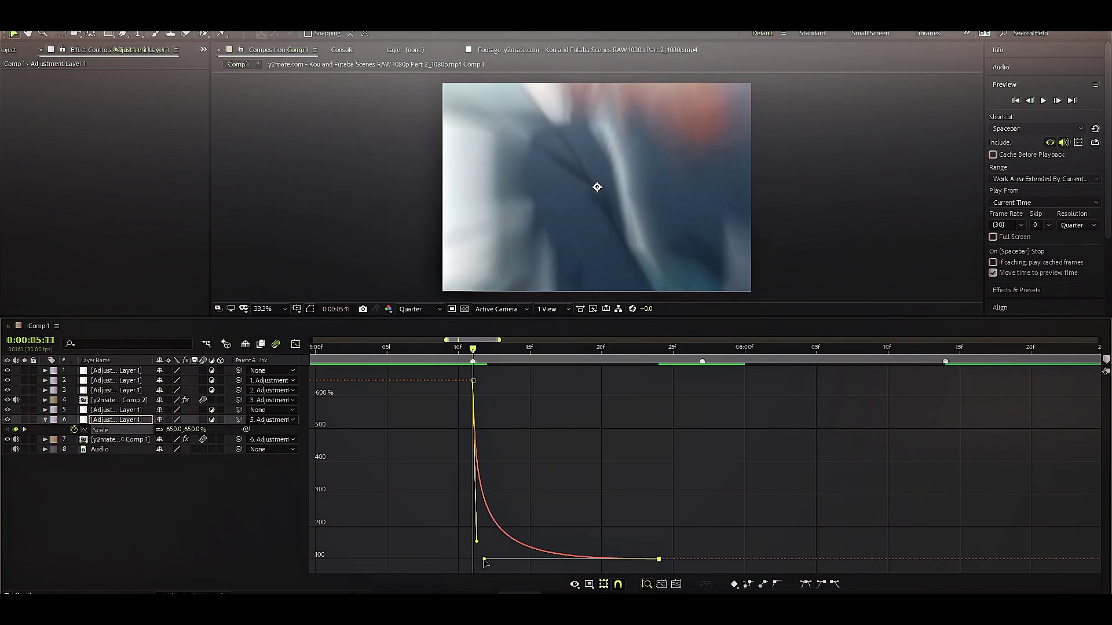
{"action": "left_click", "coordinate": [474, 351]}
{"action": "key", "text": "shift+F3"}
{"action": "left_click_drag", "start_coordinate": [508, 377], "coordinate": [634, 414]}
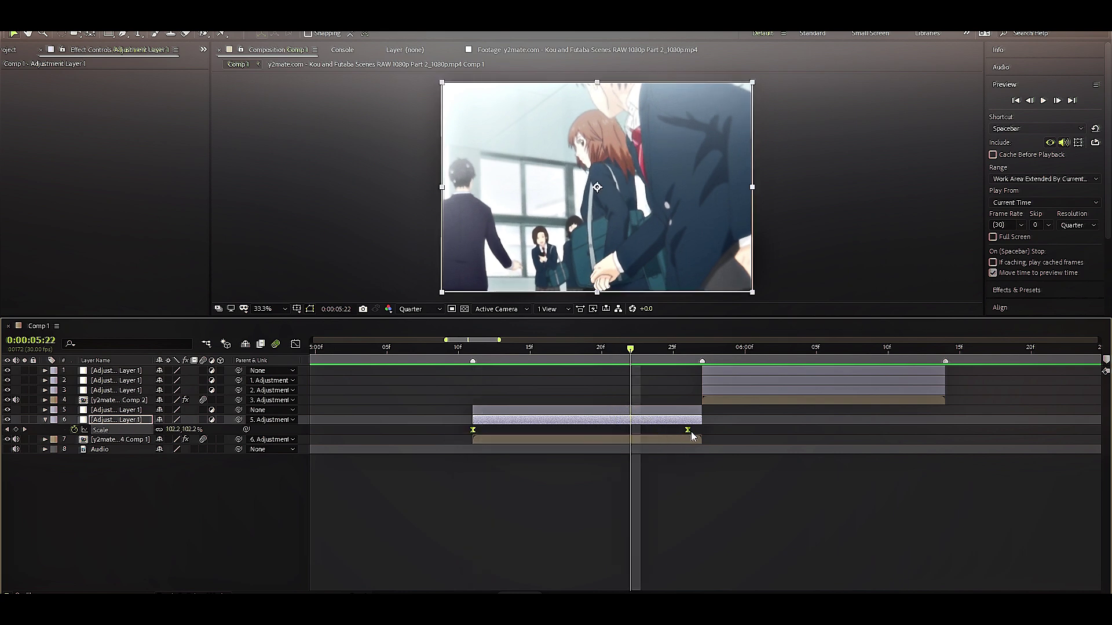
- Keyframe layer 5's Scale at 100% on 05:21 and 650% on 05:26
{"action": "left_click", "coordinate": [647, 410]}
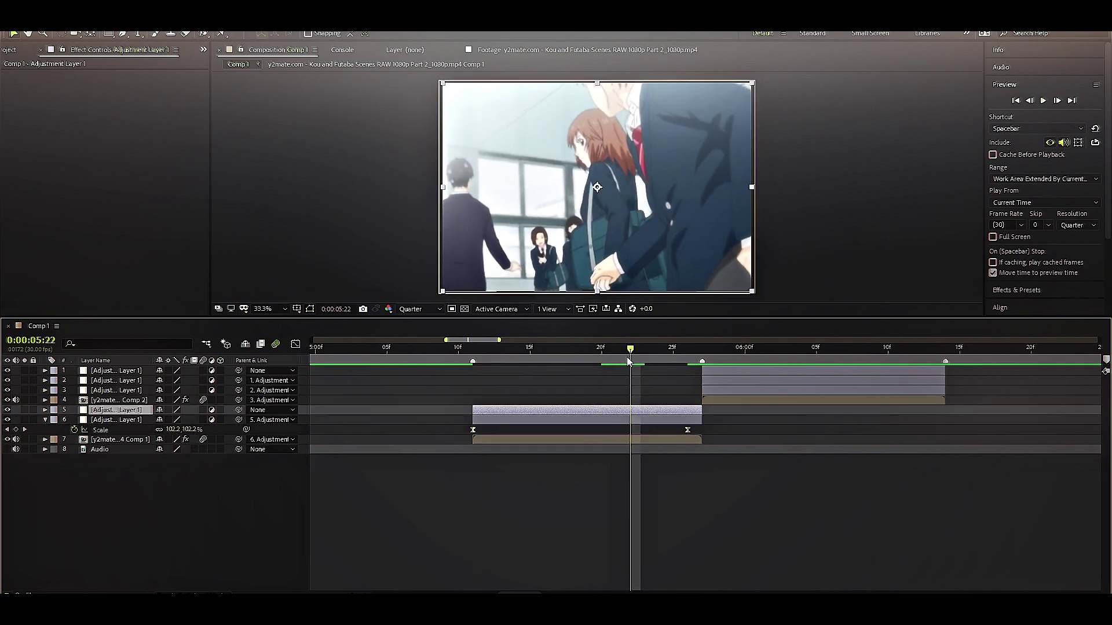
{"action": "left_click", "coordinate": [620, 363]}
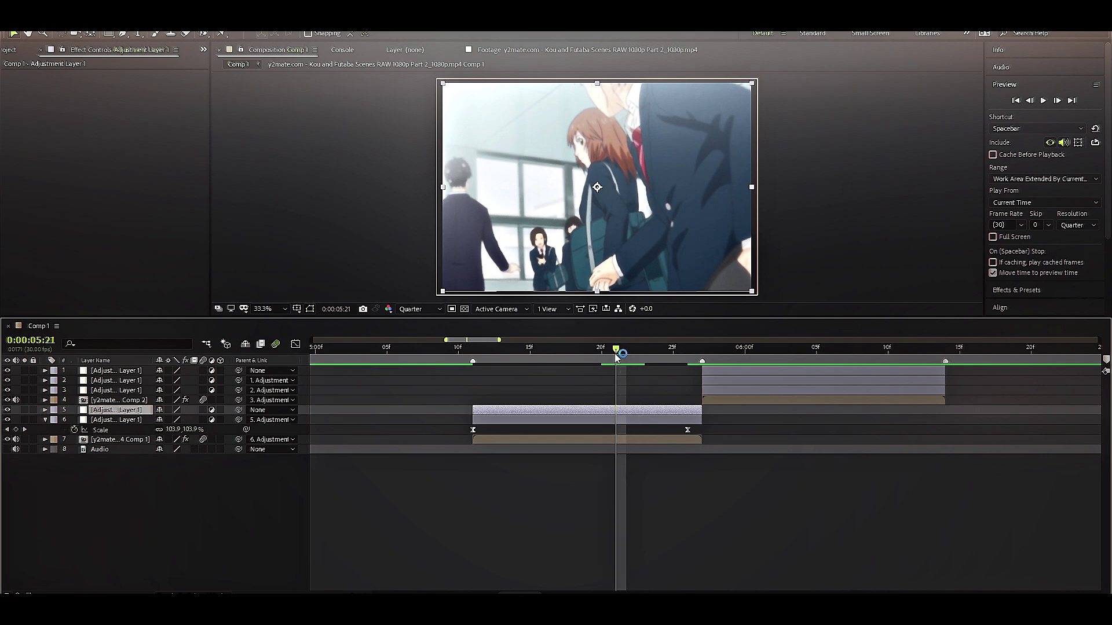
{"action": "key", "text": "s"}
{"action": "left_click", "coordinate": [74, 419]}
{"action": "left_click_drag", "start_coordinate": [637, 355], "coordinate": [689, 371]}
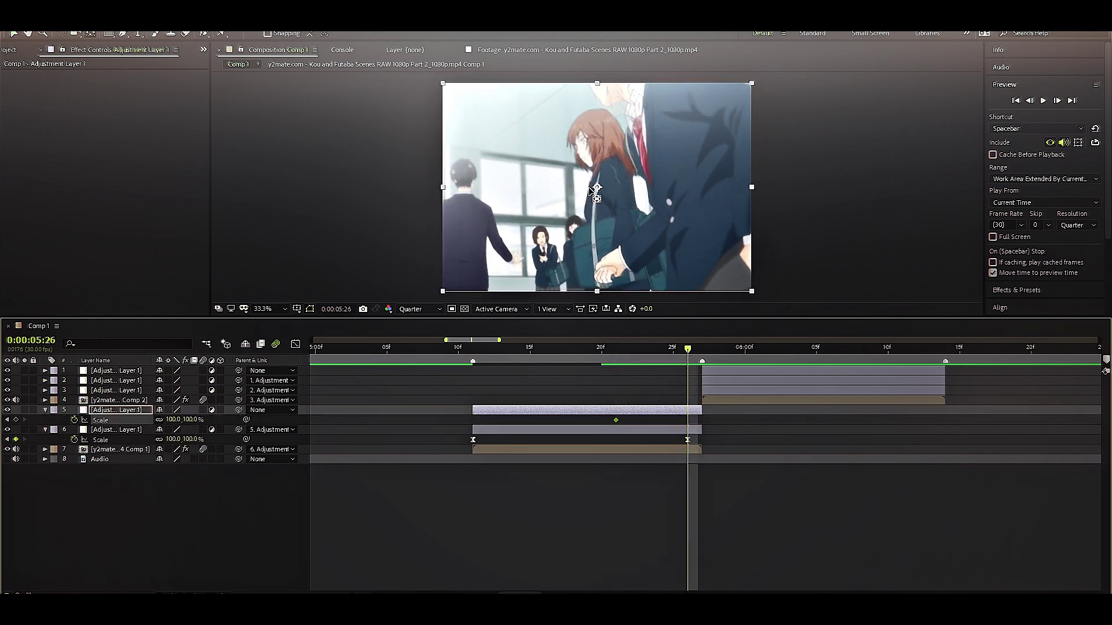
{"action": "left_click", "coordinate": [597, 186]}
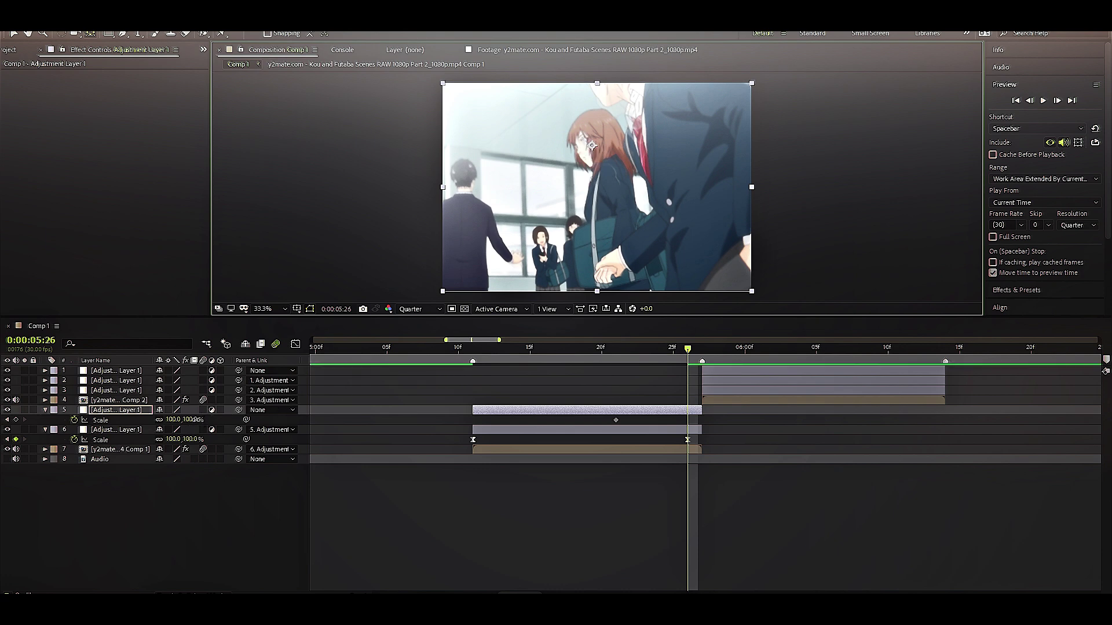
{"action": "left_click", "coordinate": [194, 420]}
{"action": "type", "text": "609.3,609.3"}
{"action": "key", "text": "Return"}
- Easy Ease both Scale keyframes and steepen the curve toward the end in the Graph Editor
{"action": "mouse_move", "coordinate": [687, 420]}
{"action": "left_mouse_down"}
{"action": "mouse_move", "coordinate": [702, 419]}
{"action": "mouse_move", "coordinate": [511, 431]}
{"action": "left_mouse_up"}
{"action": "key", "text": "F9"}
{"action": "left_click", "coordinate": [296, 344]}
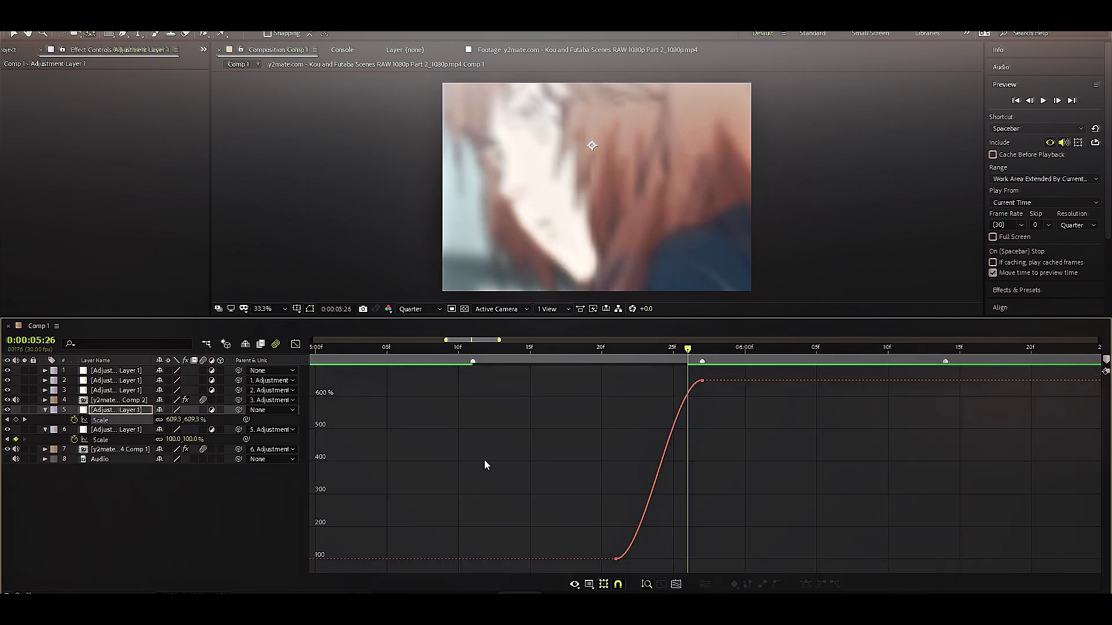
{"action": "left_click_drag", "start_coordinate": [673, 380], "coordinate": [695, 560]}
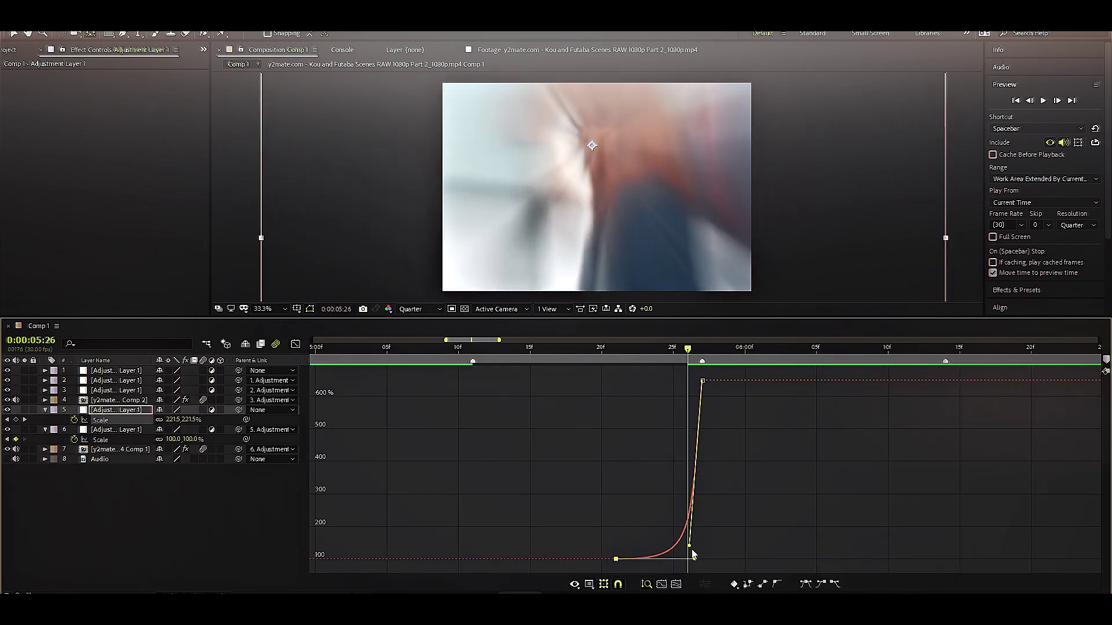
{"action": "mouse_move", "coordinate": [634, 375]}
{"action": "left_mouse_down"}
{"action": "mouse_move", "coordinate": [750, 548]}
{"action": "mouse_move", "coordinate": [695, 546]}
{"action": "left_mouse_up"}
{"action": "left_click_drag", "start_coordinate": [666, 351], "coordinate": [499, 377]}
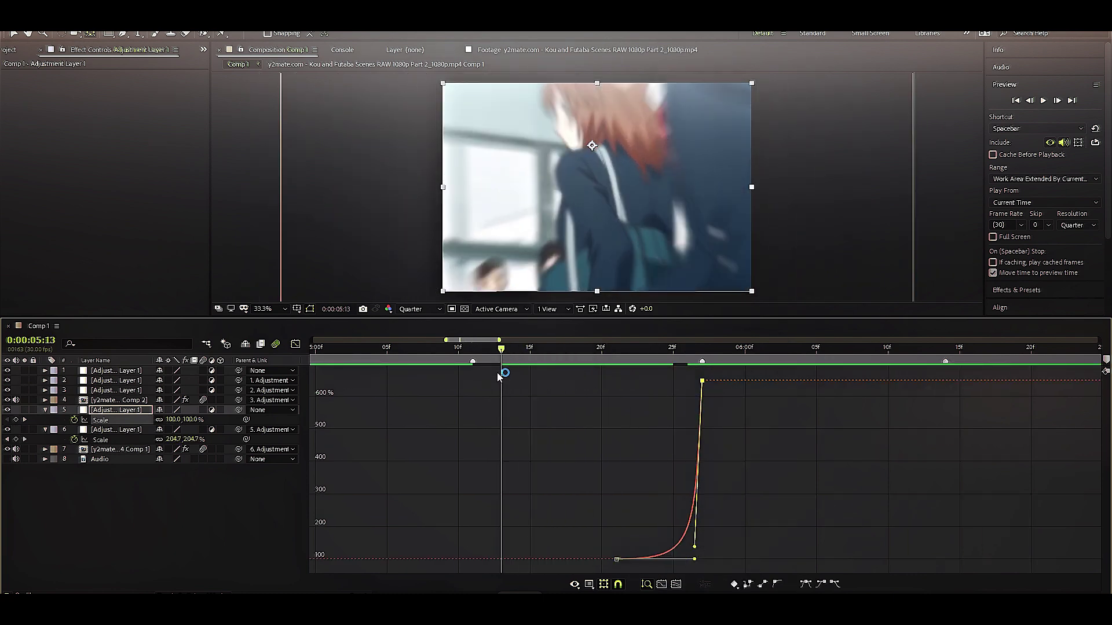
{"action": "key", "text": "space"}
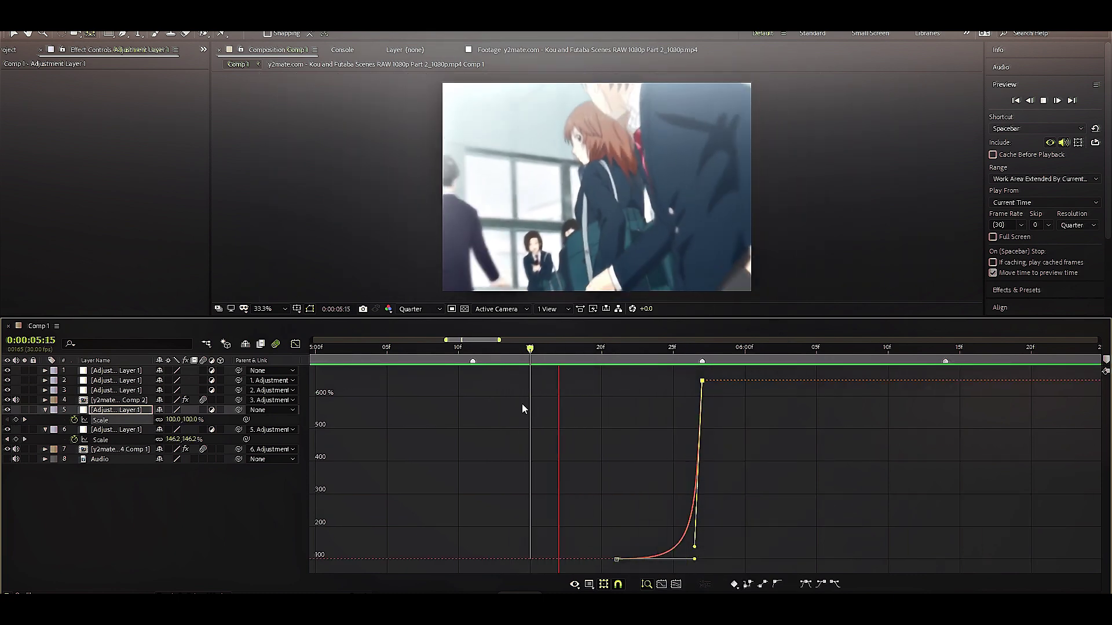
{"action": "left_click_drag", "start_coordinate": [495, 353], "coordinate": [489, 354]}
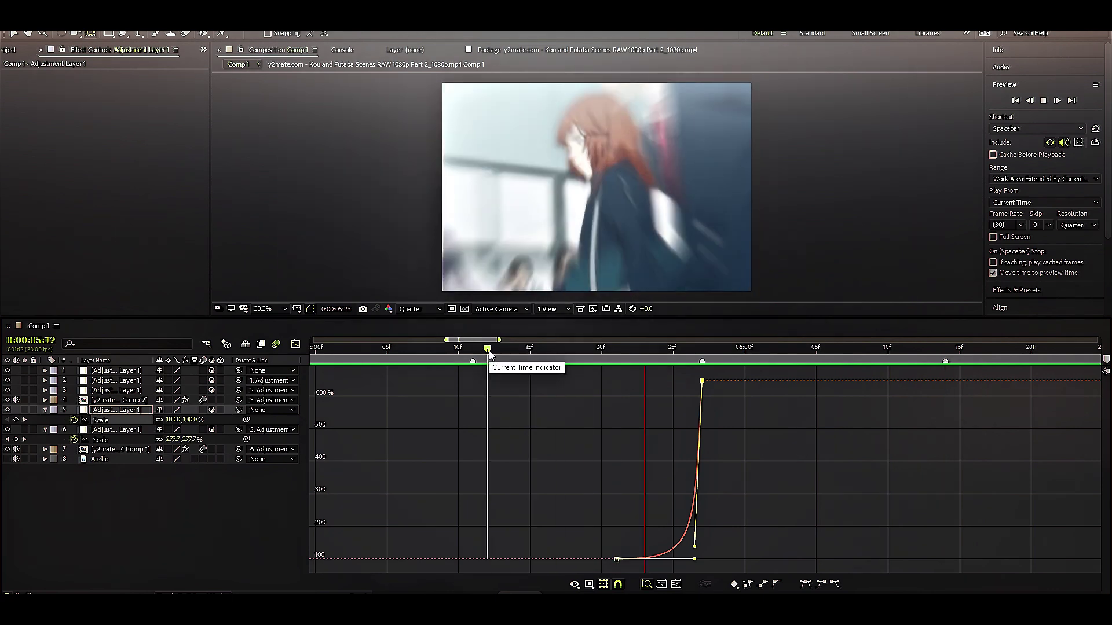
{"action": "key", "text": "shift+F3"}
- Reveal adjustment layer 3's Scale and move its existing keyframe later in time
{"action": "key", "text": "space"}
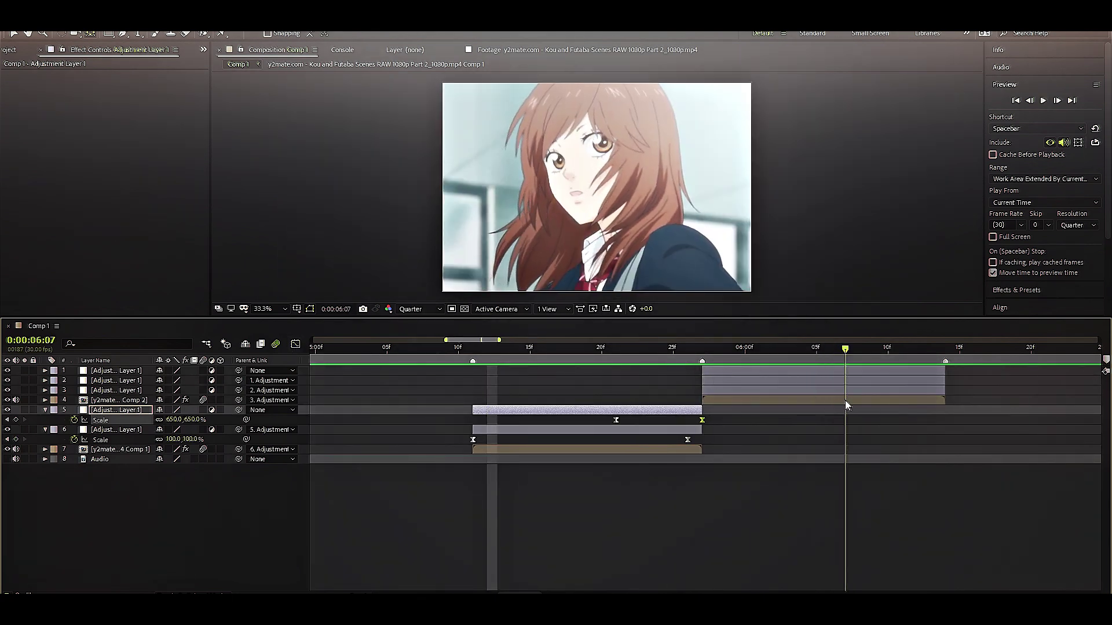
{"action": "left_click", "coordinate": [846, 390]}
{"action": "key", "text": "s"}
{"action": "key", "text": "Page_Down"}
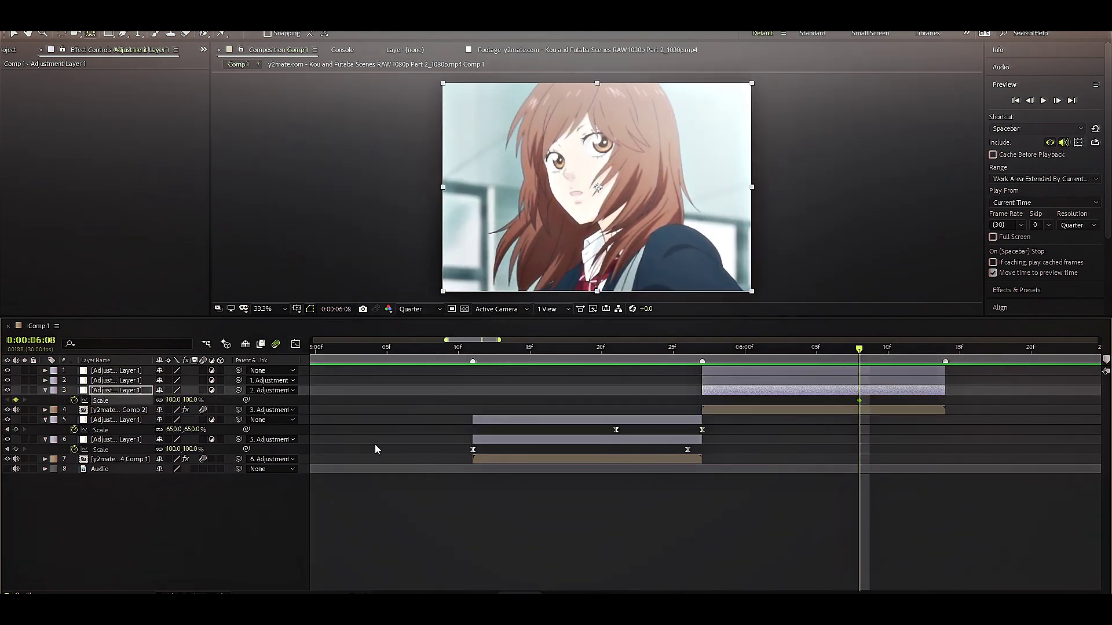
{"action": "key", "text": "minus"}
{"action": "key", "text": "equal"}
{"action": "left_click_drag", "start_coordinate": [496, 344], "coordinate": [516, 348]}
{"action": "left_click_drag", "start_coordinate": [544, 401], "coordinate": [670, 405]}
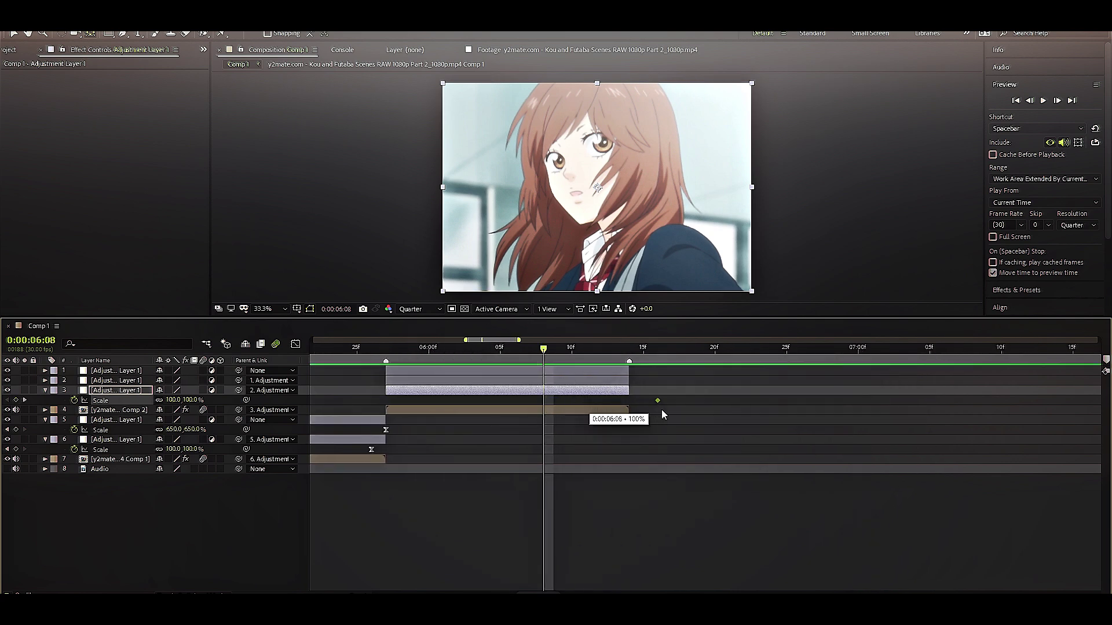
- Add a 2% Scale keyframe on layer 3 at the 5:27 transition
{"action": "left_click_drag", "start_coordinate": [530, 362], "coordinate": [386, 359]}
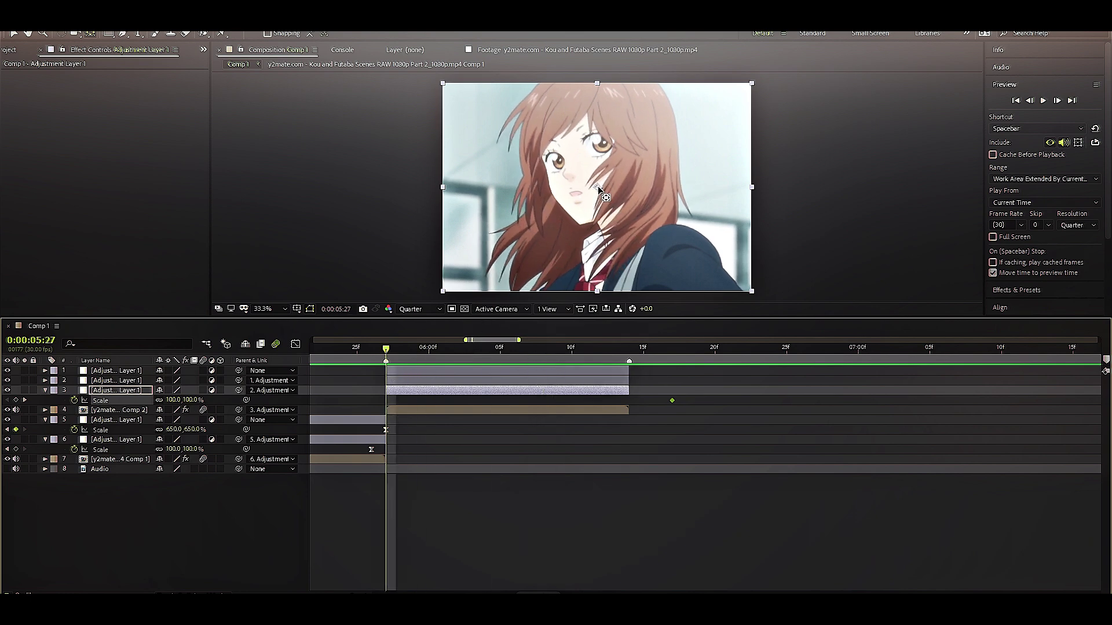
{"action": "left_click", "coordinate": [597, 185]}
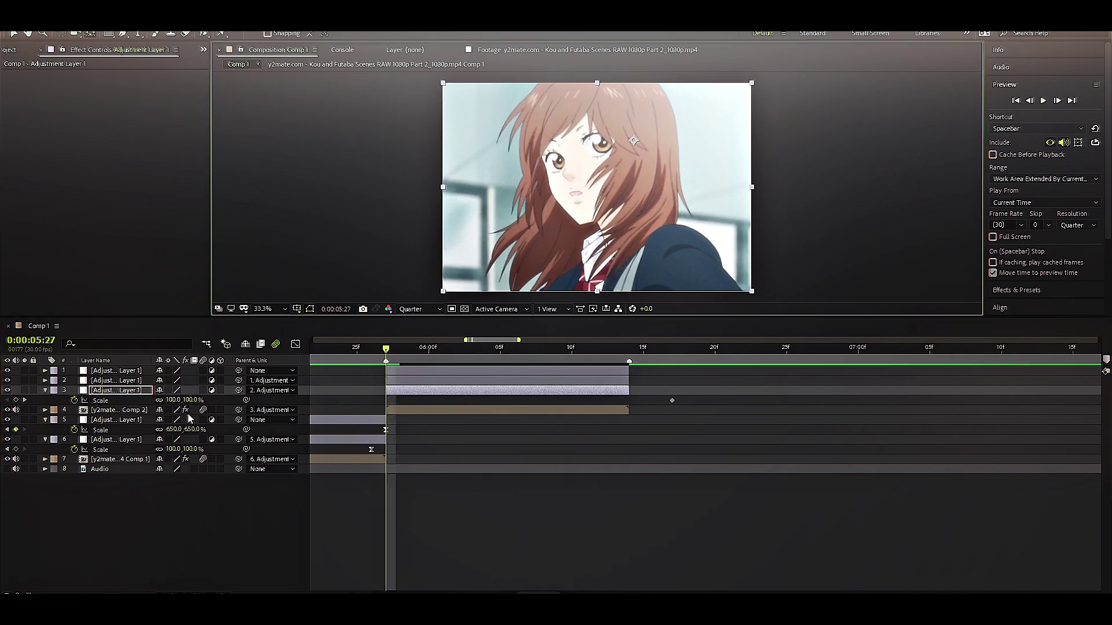
{"action": "left_click", "coordinate": [172, 400]}
{"action": "type", "text": "2"}
{"action": "key", "text": "Return"}
- Easy Ease both keyframes, shortening the first's outgoing and extending the end's incoming influence
{"action": "left_click_drag", "start_coordinate": [368, 398], "coordinate": [717, 399]}
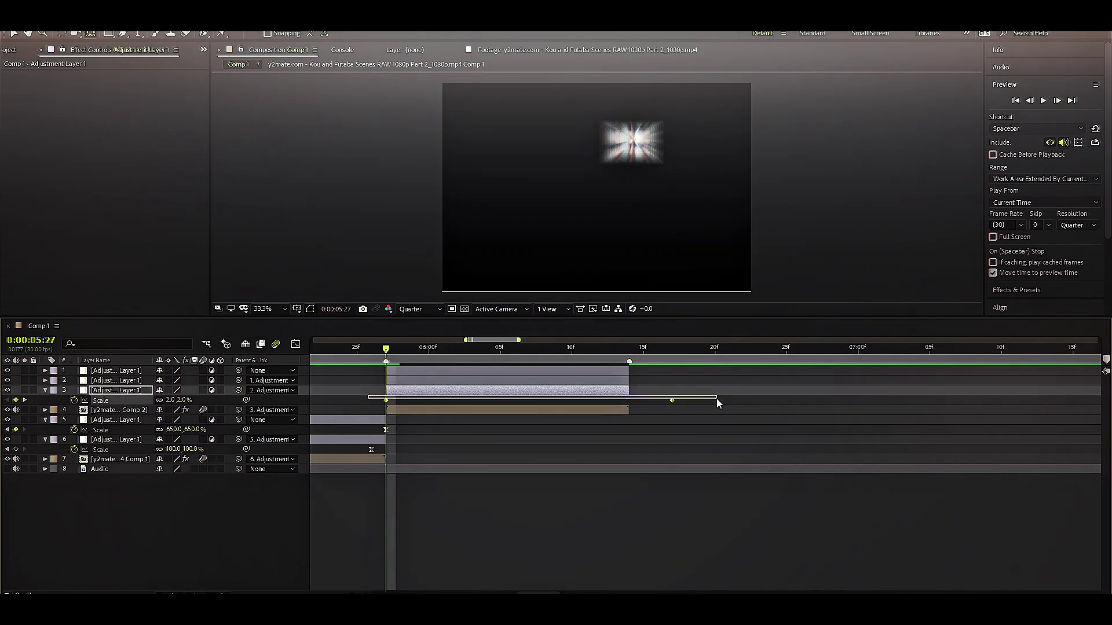
{"action": "key", "text": "F9"}
{"action": "left_click", "coordinate": [295, 346]}
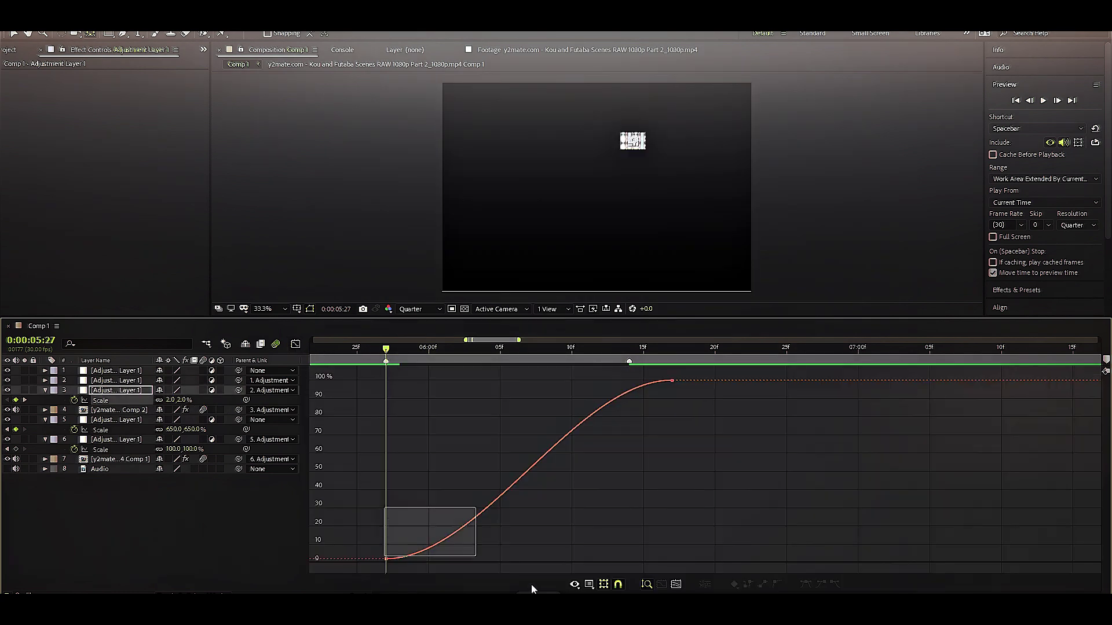
{"action": "mouse_move", "coordinate": [382, 505]}
{"action": "left_mouse_down"}
{"action": "mouse_move", "coordinate": [477, 559]}
{"action": "mouse_move", "coordinate": [390, 541]}
{"action": "left_mouse_up"}
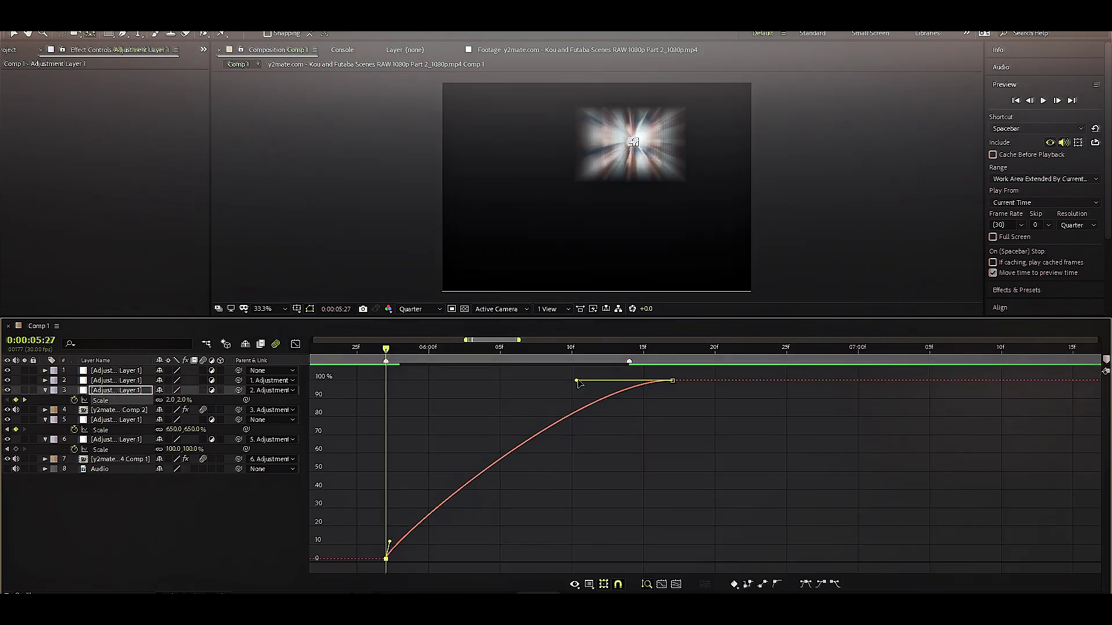
{"action": "mouse_move", "coordinate": [577, 380]}
{"action": "left_mouse_down"}
{"action": "mouse_move", "coordinate": [382, 397]}
{"action": "mouse_move", "coordinate": [350, 381]}
{"action": "left_mouse_up"}
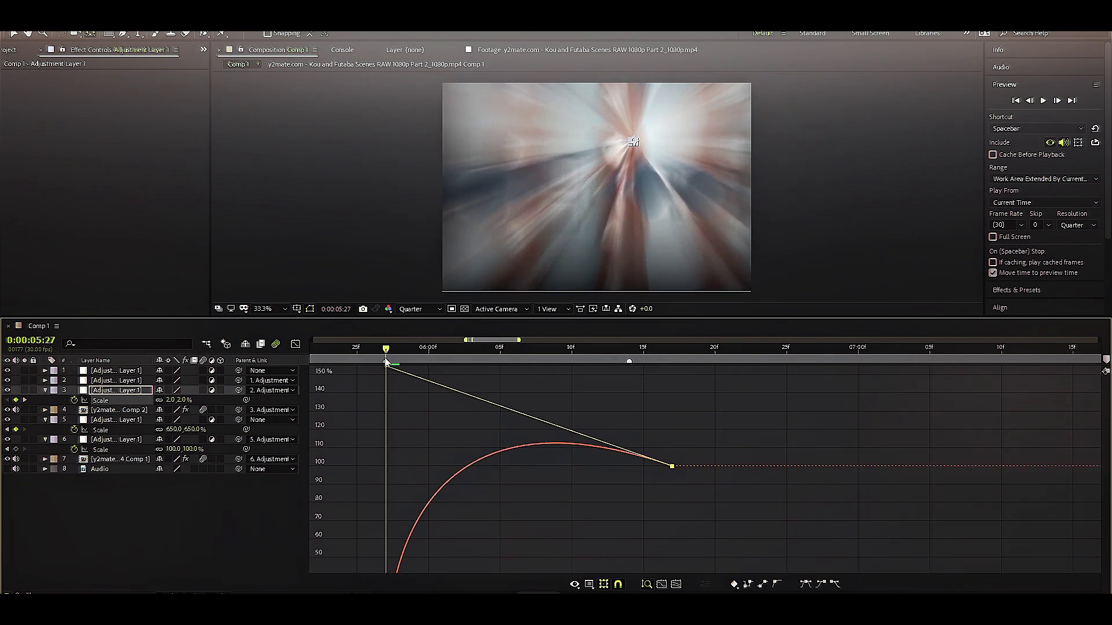
- Nudge layer 3's first Scale keyframe slightly earlier and step through the transition to 6:06
{"action": "key", "text": "shift+F3"}
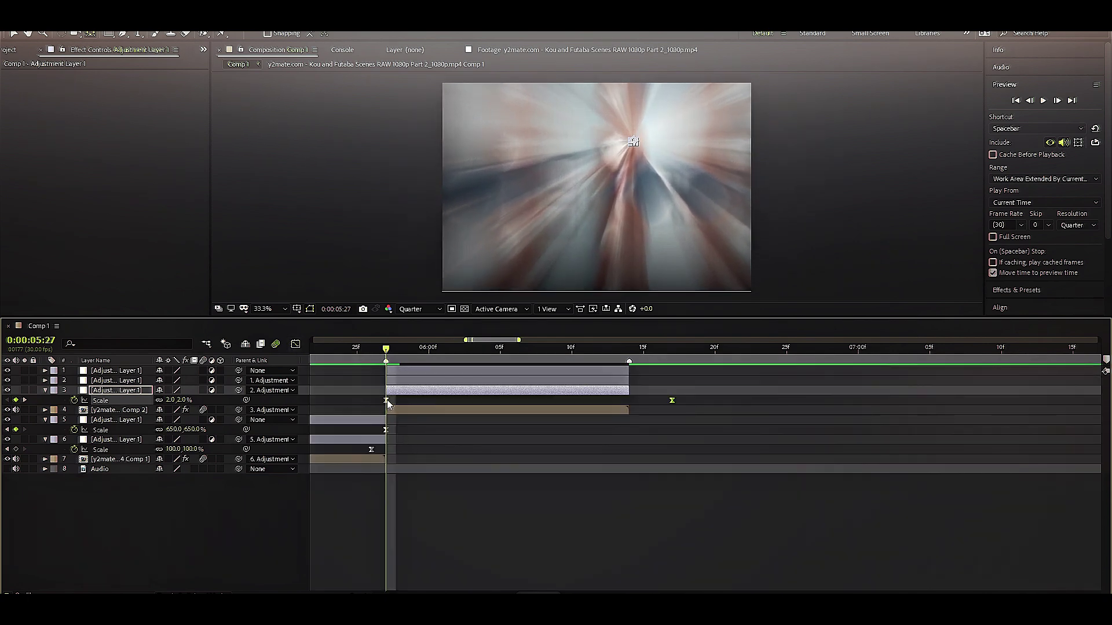
{"action": "left_click_drag", "start_coordinate": [386, 401], "coordinate": [371, 400]}
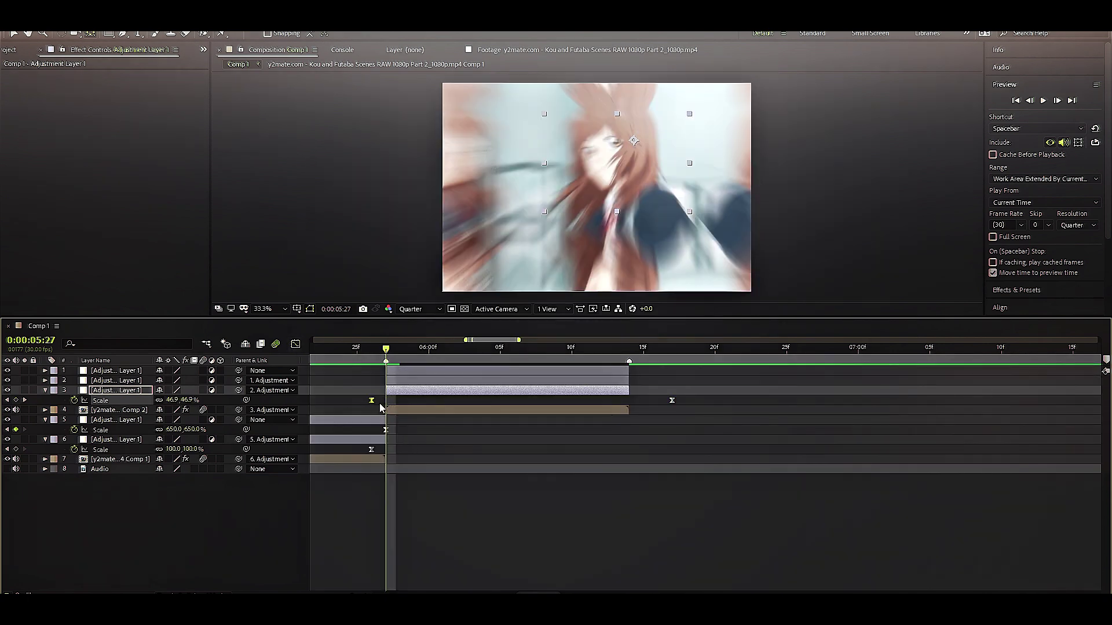
{"action": "key", "text": "Page_Down"}
{"action": "key", "text": "Page_Down"}
{"action": "key", "text": "Page_Down"}
{"action": "key", "text": "Page_Down"}
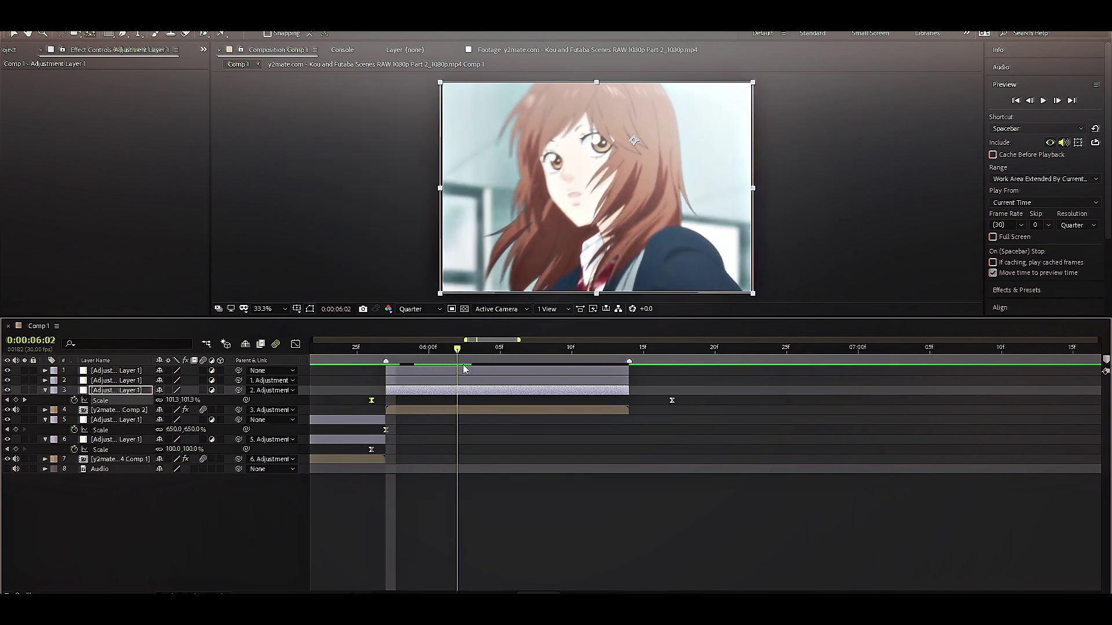
{"action": "key", "text": "Page_Down"}
{"action": "key", "text": "Page_Down"}
{"action": "key", "text": "Page_Down"}
{"action": "key", "text": "Page_Down"}
{"action": "key", "text": "Page_Down"}
{"action": "key", "text": "j"}
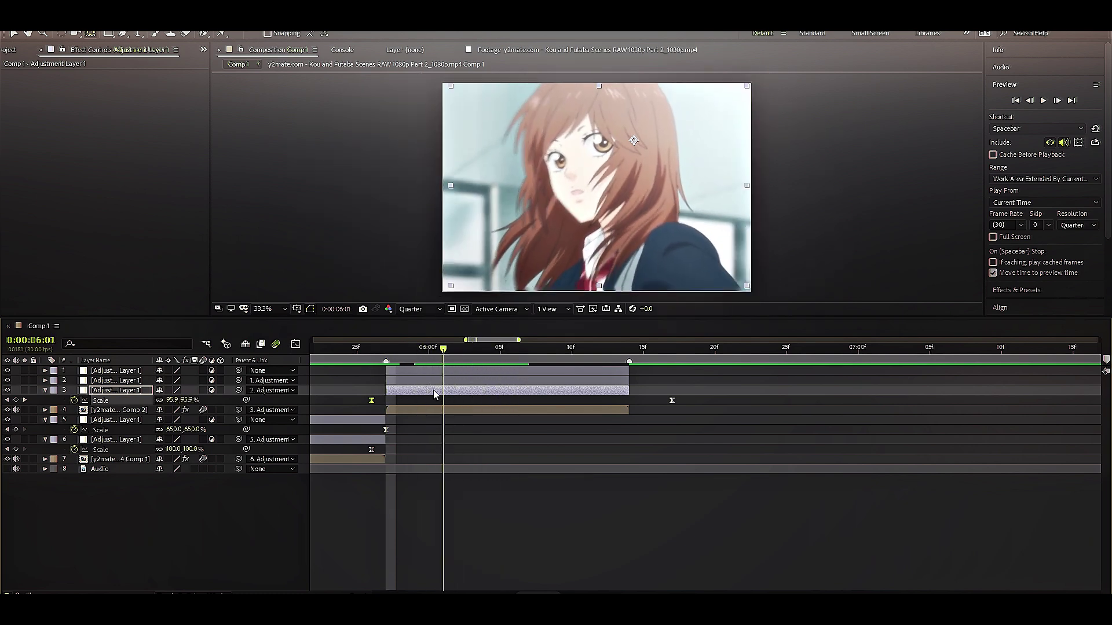
- Preview the transition from 5:27, then reveal adjustment layer 2's Scale property
{"action": "key", "text": "space"}
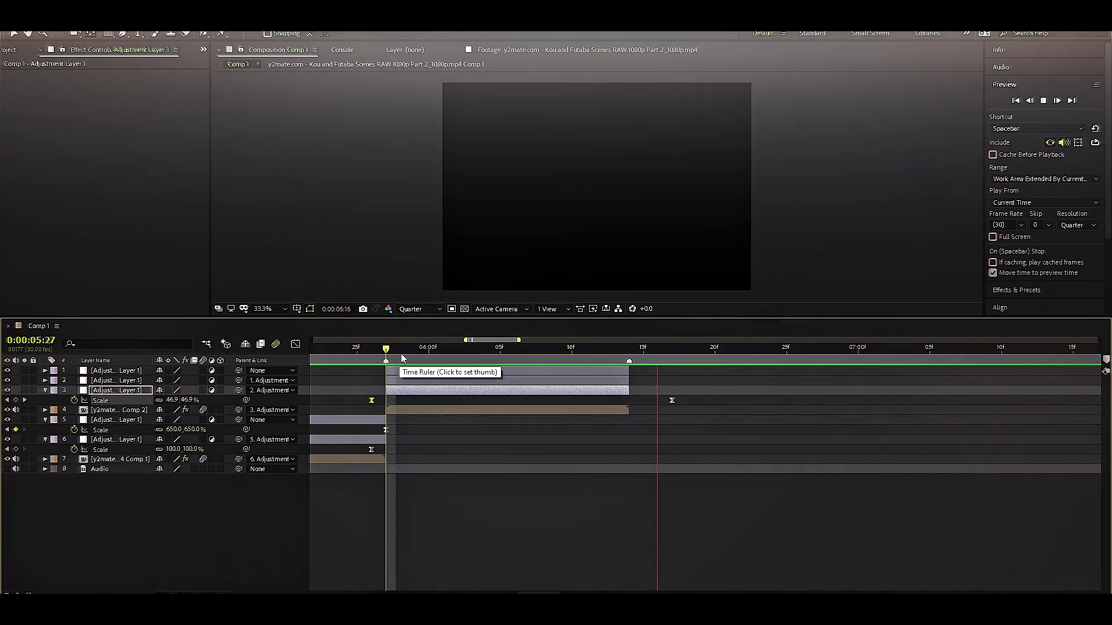
{"action": "left_click", "coordinate": [411, 394]}
{"action": "left_click", "coordinate": [411, 380]}
{"action": "key", "text": "s"}
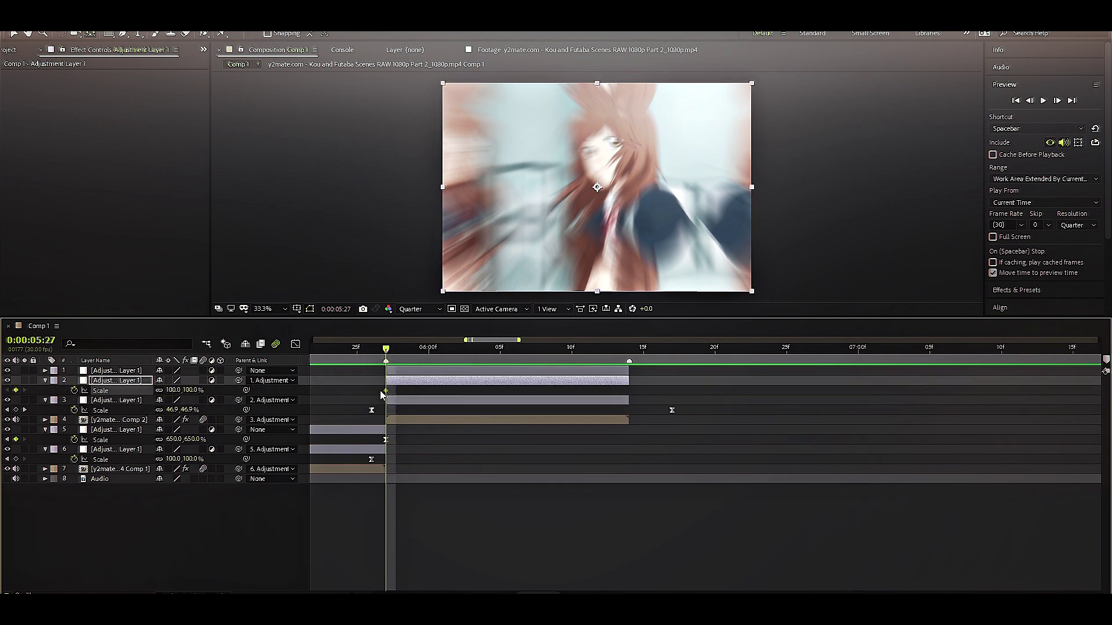
- Keyframe layer 2's Scale from 100% to 110%, move the 110% key later, and Easy Ease both
{"action": "key", "text": "Page_Down"}
{"action": "key", "text": "Page_Down"}
{"action": "key", "text": "Page_Down"}
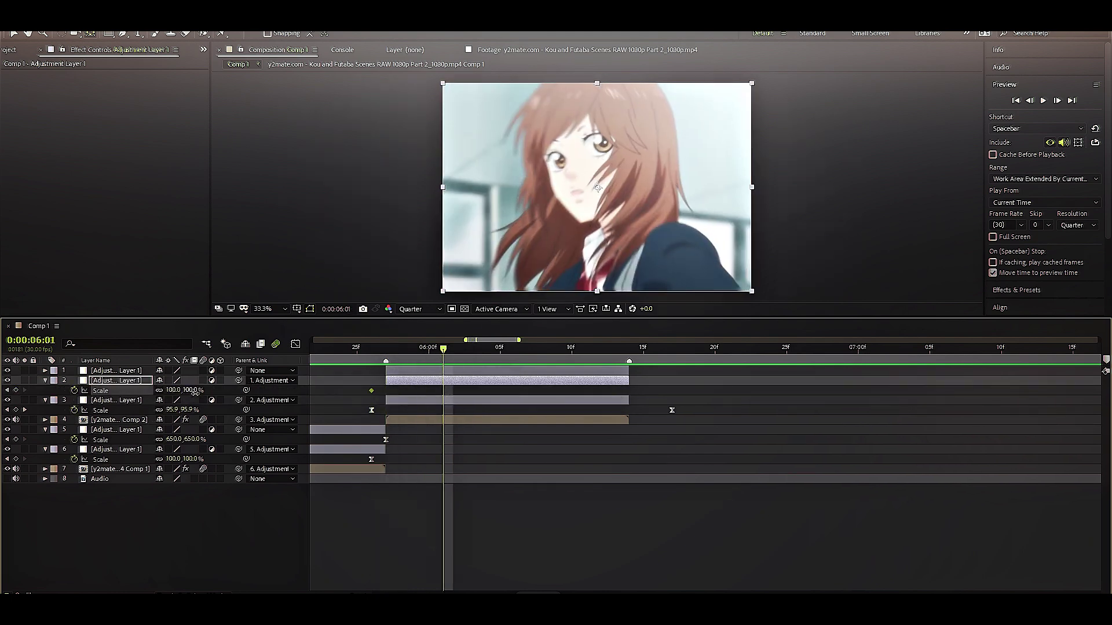
{"action": "type", "text": "110"}
{"action": "key", "text": "Return"}
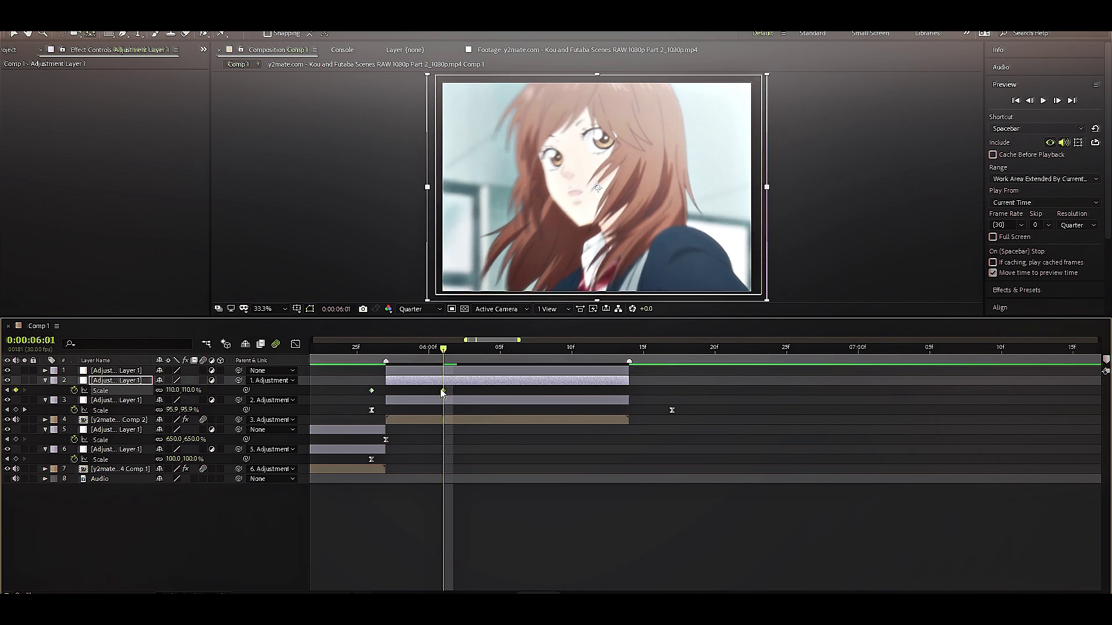
{"action": "mouse_move", "coordinate": [443, 391]}
{"action": "left_mouse_down"}
{"action": "mouse_move", "coordinate": [528, 390]}
{"action": "mouse_move", "coordinate": [342, 403]}
{"action": "mouse_move", "coordinate": [702, 410]}
{"action": "left_mouse_up"}
{"action": "key", "text": "F9"}
{"action": "mouse_move", "coordinate": [443, 349]}
{"action": "left_mouse_down"}
{"action": "mouse_move", "coordinate": [373, 366]}
{"action": "mouse_move", "coordinate": [556, 393]}
{"action": "left_mouse_up"}
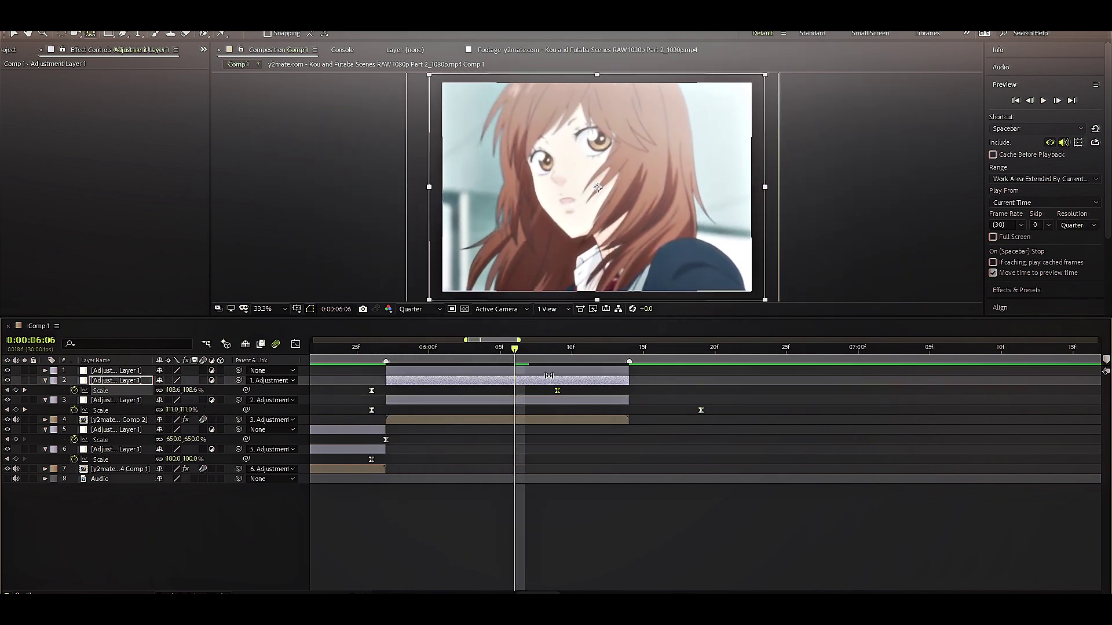
- Shift layer 2's end Scale keyframe slightly later and reveal the top layer's Scale
{"action": "left_click", "coordinate": [549, 373]}
{"action": "key", "text": "Page_Down"}
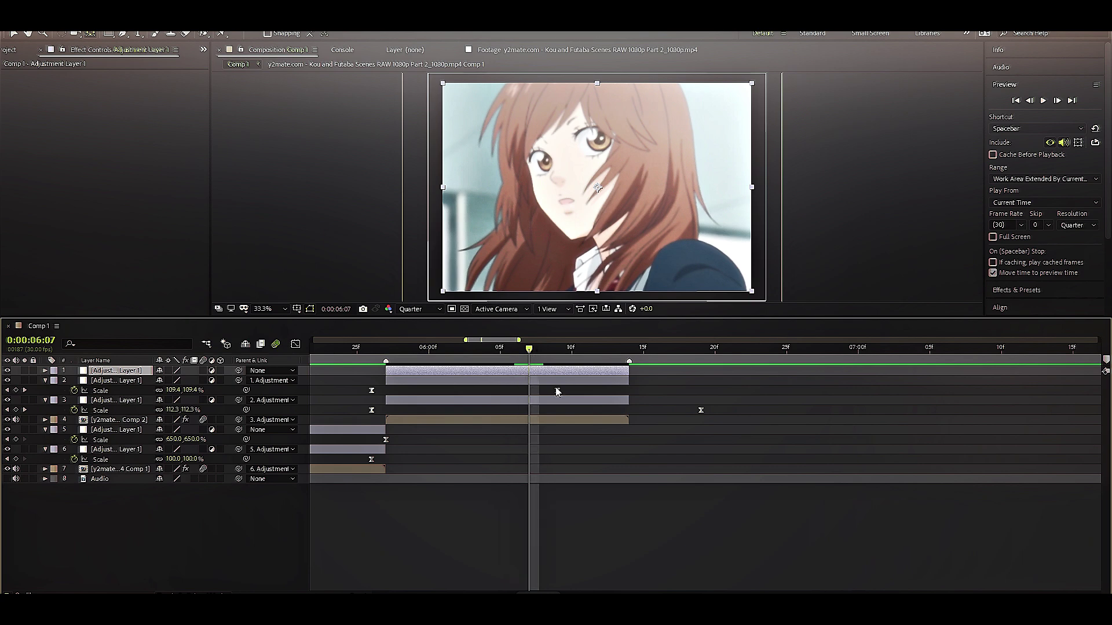
{"action": "left_click_drag", "start_coordinate": [557, 391], "coordinate": [571, 392]}
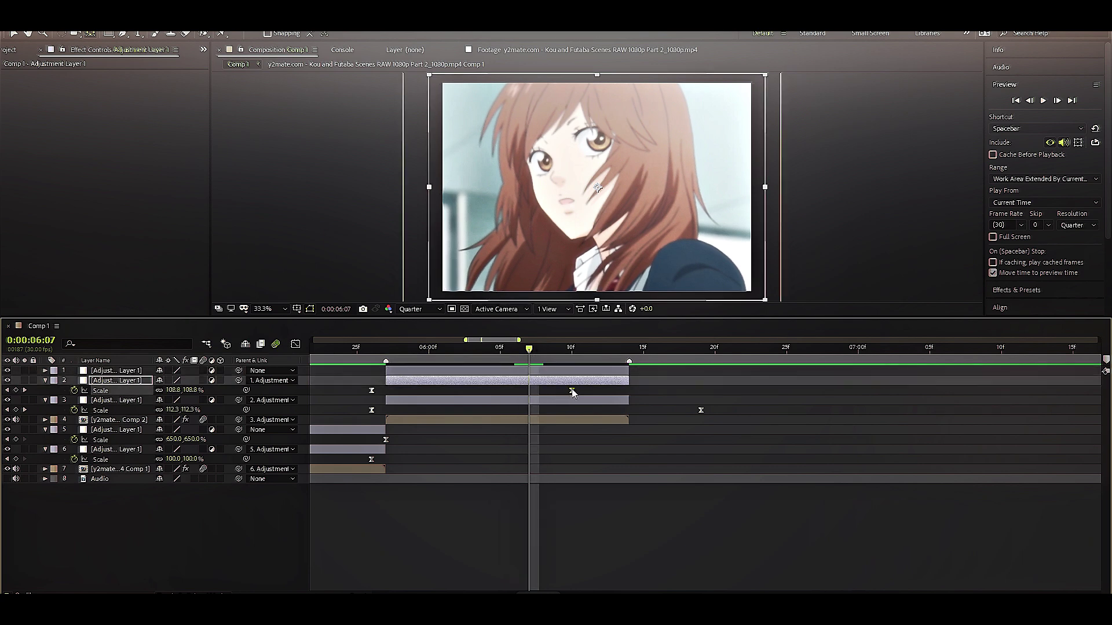
{"action": "left_click", "coordinate": [540, 353]}
{"action": "key", "text": "s"}
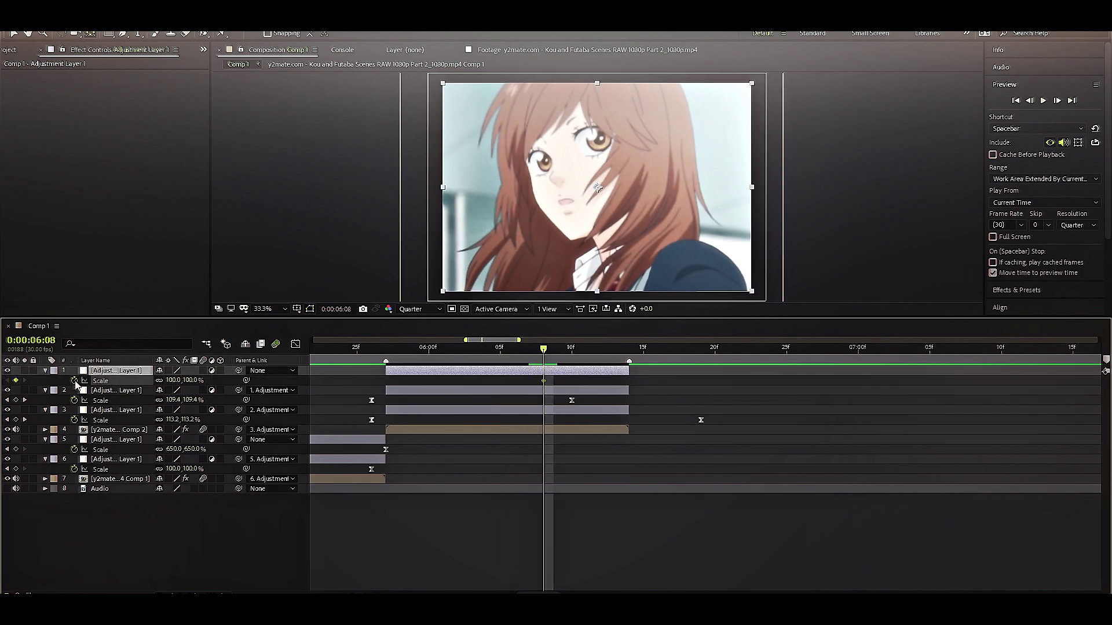
- Add a 2% Scale keyframe on layer 1 at 6:12, drag it to the layer end, and Easy Ease
{"action": "left_click", "coordinate": [601, 349]}
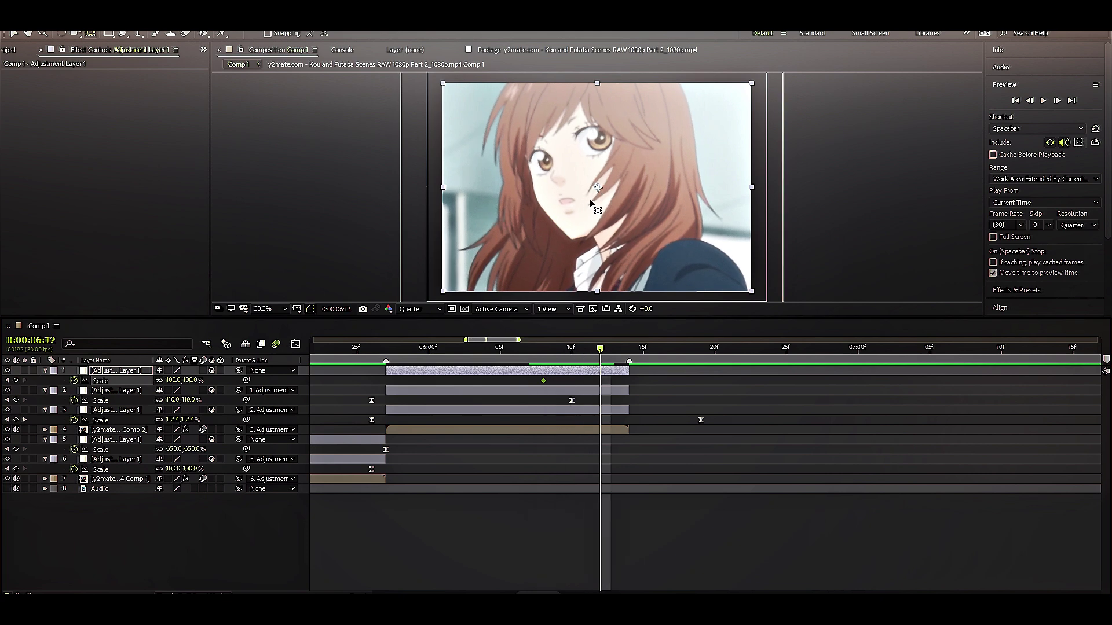
{"action": "left_click", "coordinate": [599, 190]}
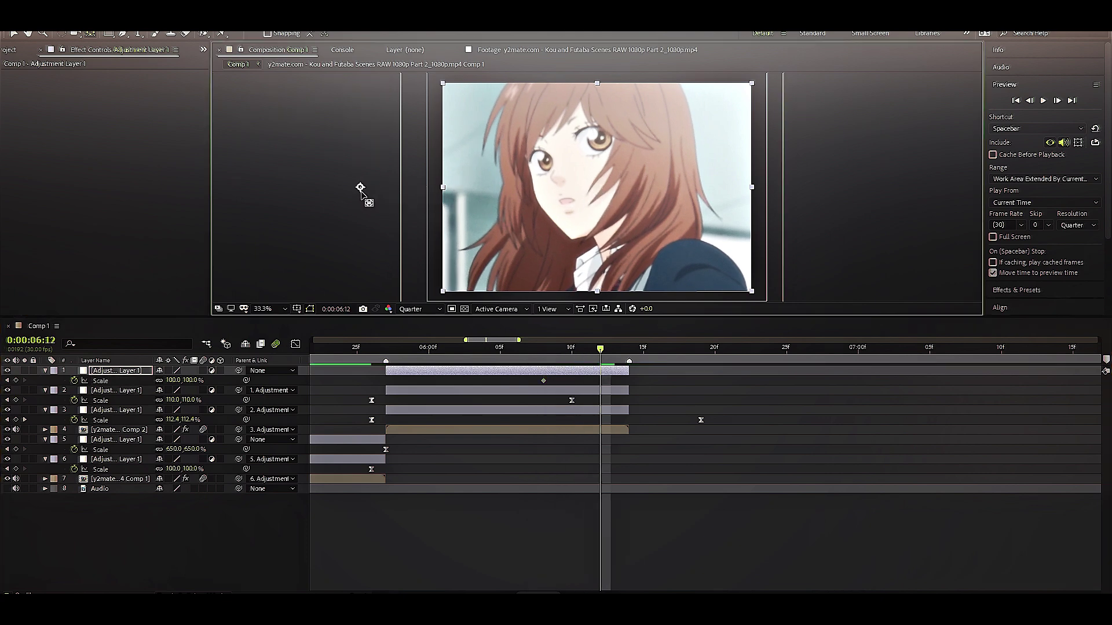
{"action": "left_click", "coordinate": [192, 380]}
{"action": "type", "text": "2"}
{"action": "key", "text": "Return"}
{"action": "mouse_move", "coordinate": [599, 380]}
{"action": "left_mouse_down"}
{"action": "mouse_move", "coordinate": [629, 381]}
{"action": "mouse_move", "coordinate": [533, 373]}
{"action": "left_mouse_up"}
{"action": "key", "text": "F9"}
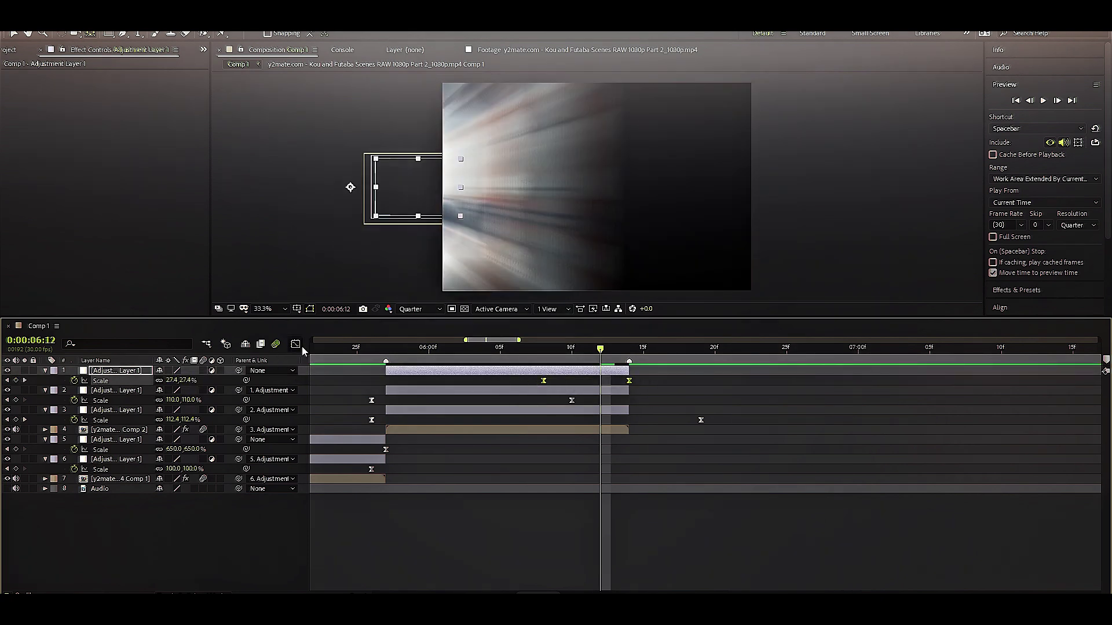
- Drag layer 1's Scale bezier handles so it holds near 100% then plunges to 2%, and preview
{"action": "left_click", "coordinate": [297, 345]}
{"action": "left_click_drag", "start_coordinate": [601, 560], "coordinate": [633, 438]}
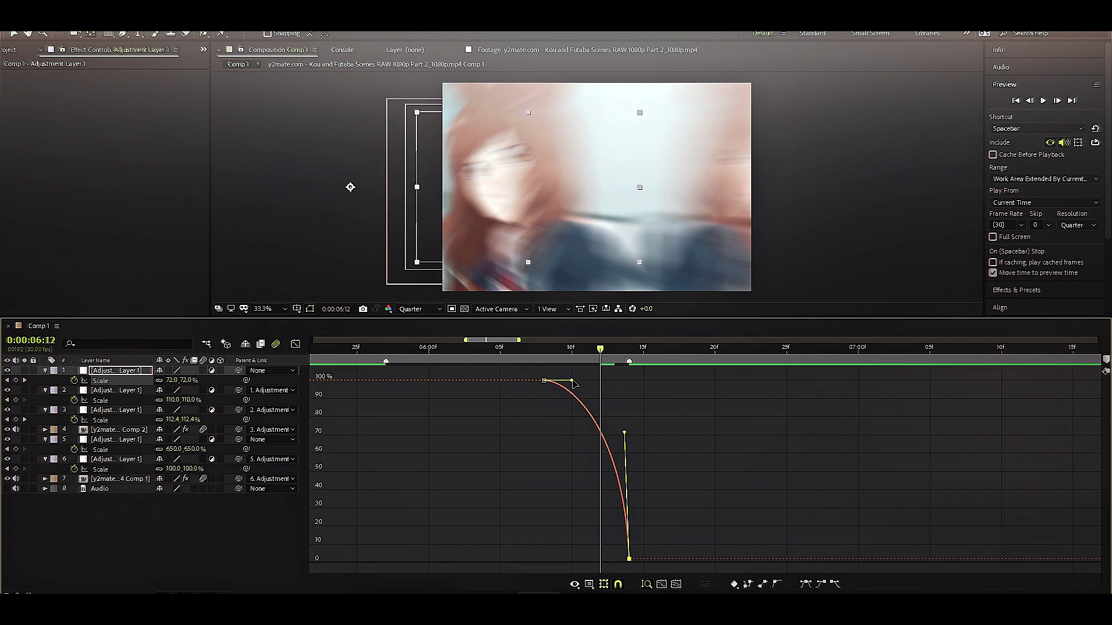
{"action": "left_click_drag", "start_coordinate": [571, 380], "coordinate": [618, 380]}
{"action": "key", "text": "space"}
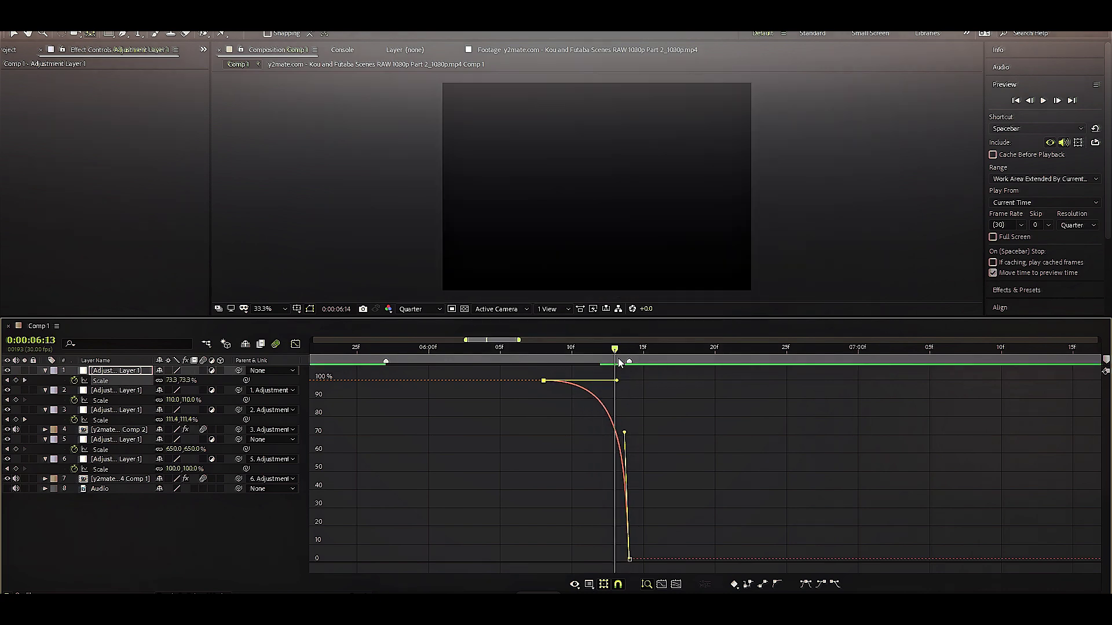
{"action": "left_click", "coordinate": [296, 344]}
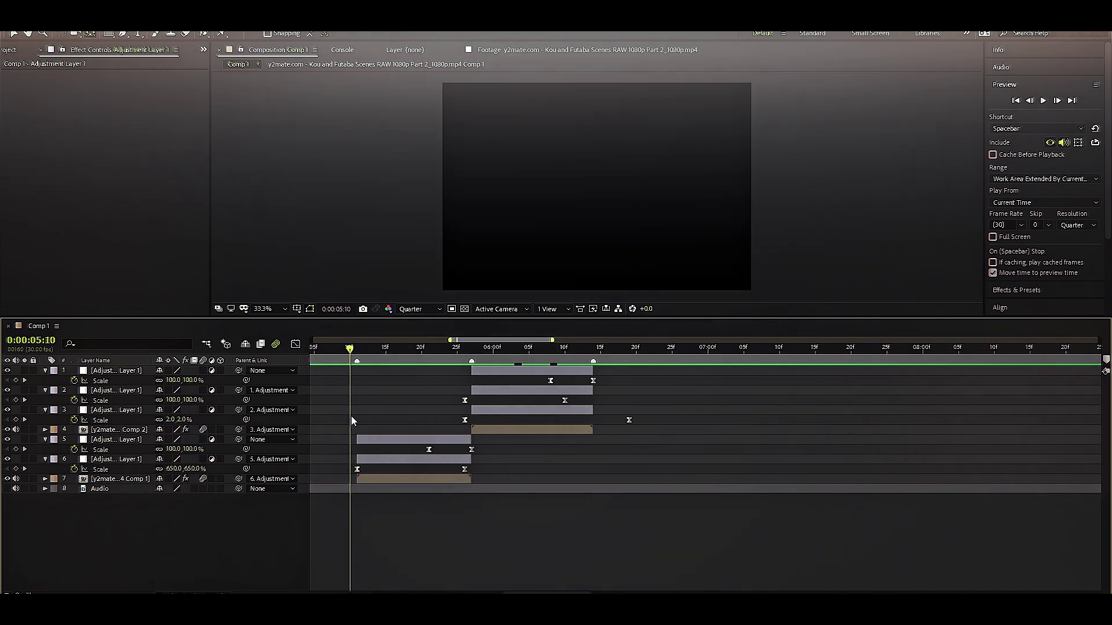
- Move the top layer's first Scale keyframe earlier, to about 6:03
{"action": "key", "text": "space"}
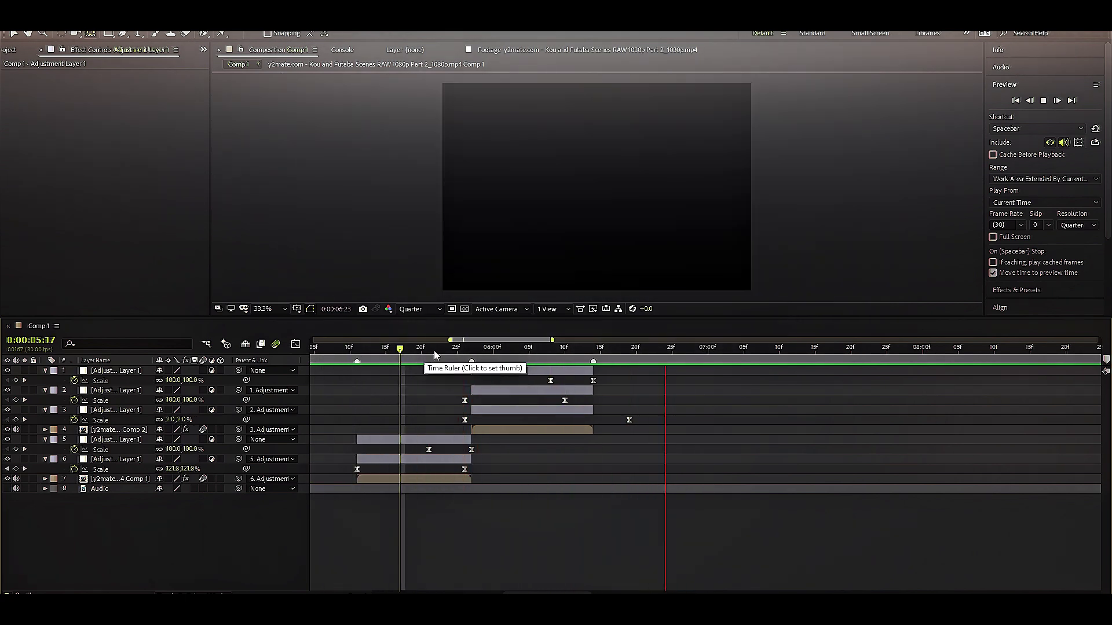
{"action": "left_click_drag", "start_coordinate": [435, 354], "coordinate": [536, 381]}
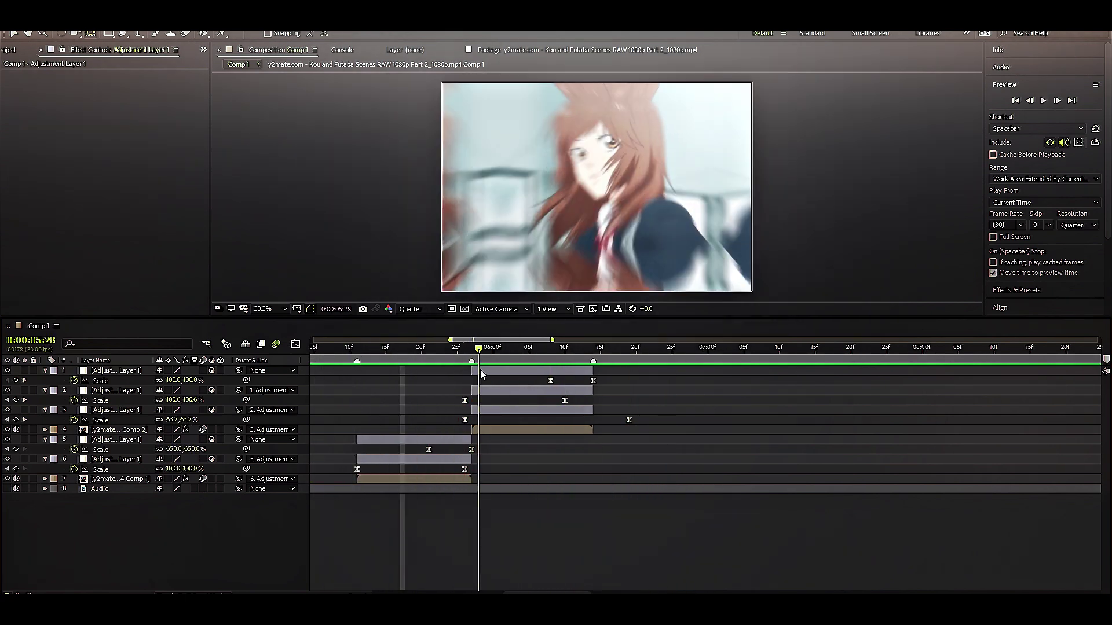
{"action": "left_click", "coordinate": [549, 381]}
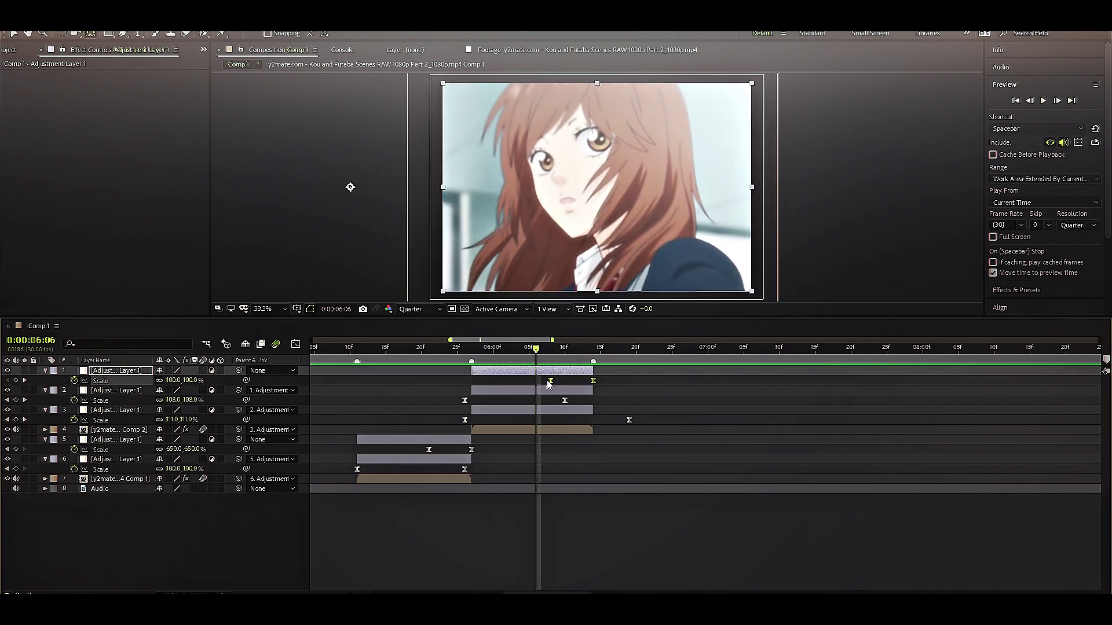
{"action": "left_click_drag", "start_coordinate": [550, 381], "coordinate": [529, 381]}
- Set the second adjustment layer's 6:10 Scale keyframe to 115%, preview it, and show the Scale graph
{"action": "key", "text": "k"}
{"action": "type", "text": "115"}
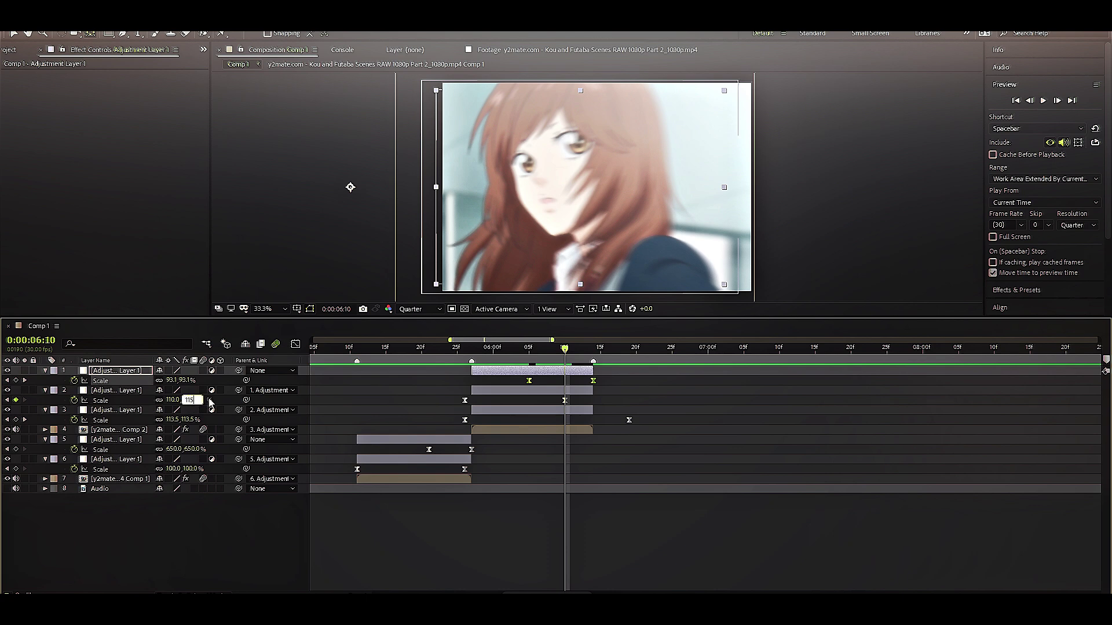
{"action": "key", "text": "Return"}
{"action": "left_click", "coordinate": [384, 347]}
{"action": "key", "text": "space"}
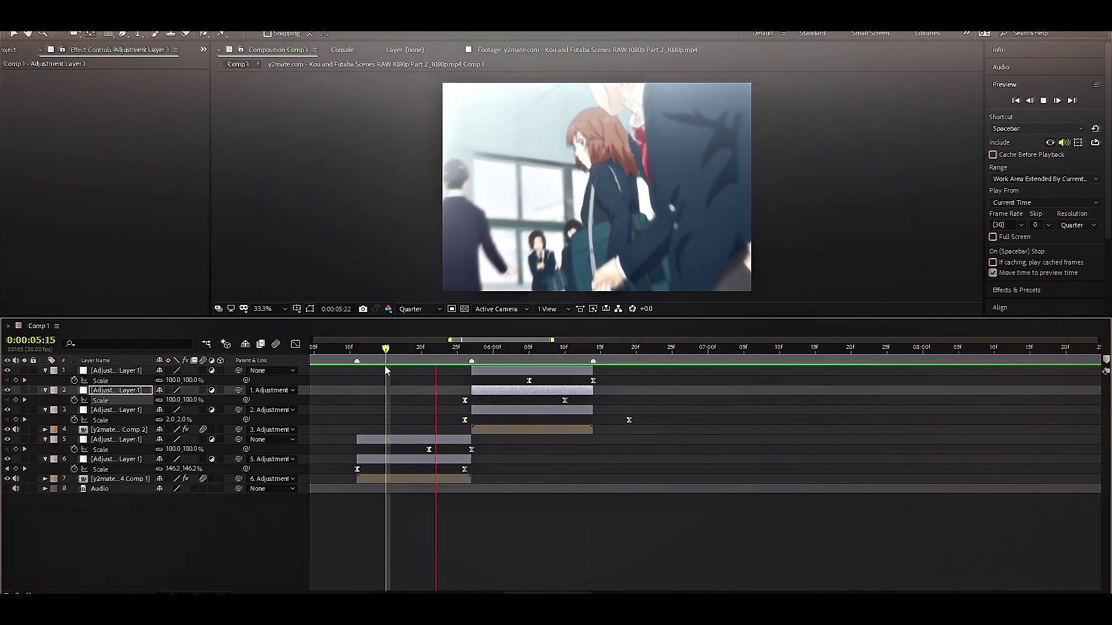
{"action": "left_click", "coordinate": [406, 351]}
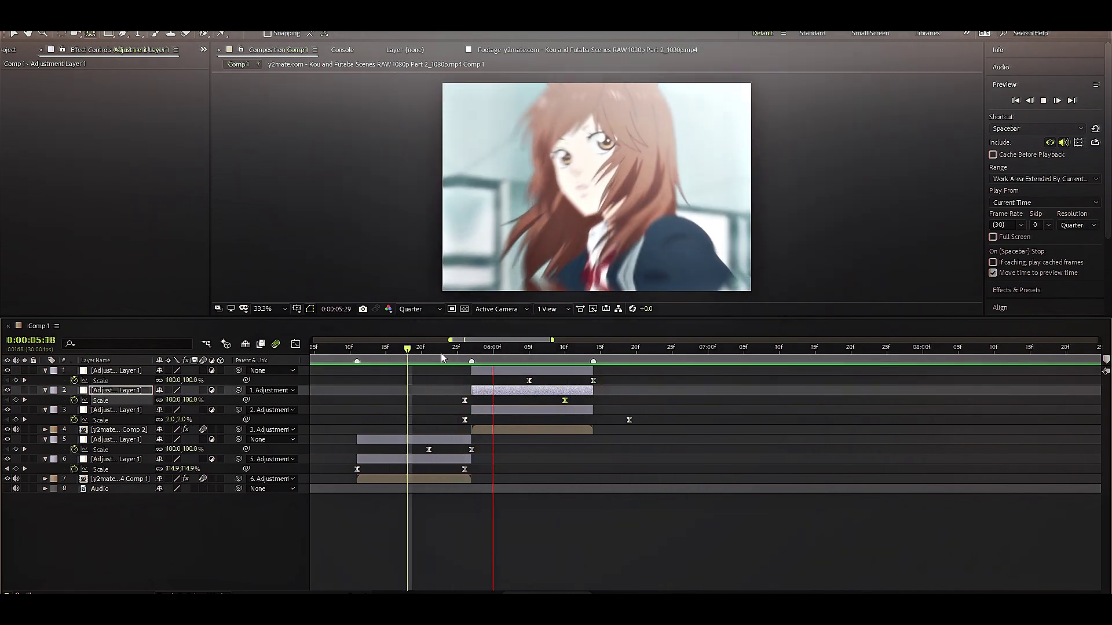
{"action": "key", "text": "space"}
{"action": "key", "text": "ctrl+Up"}
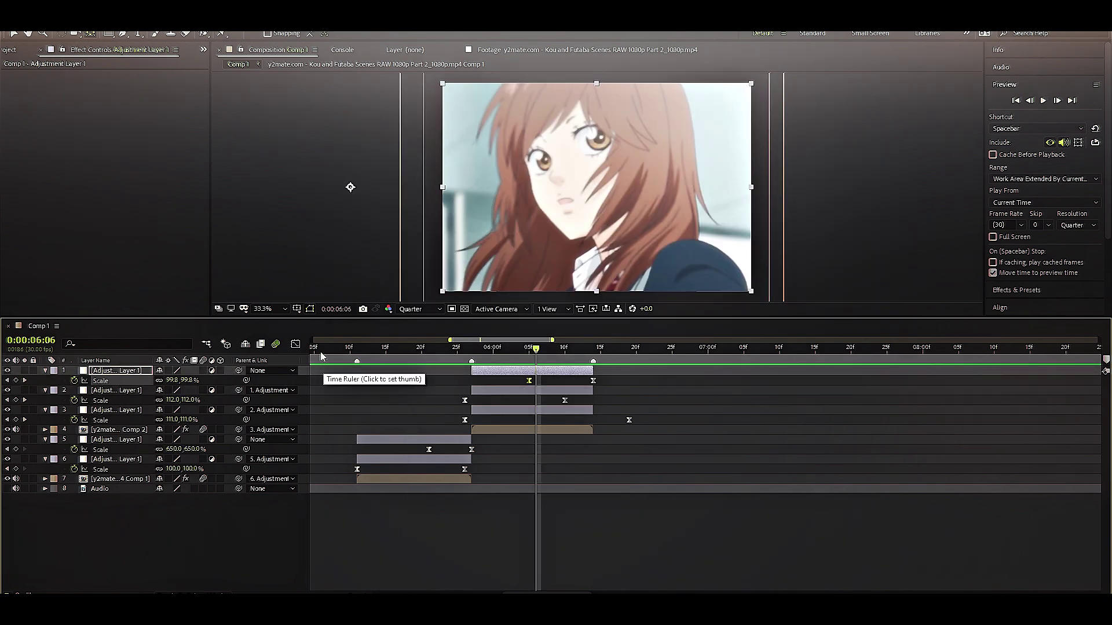
{"action": "left_click", "coordinate": [295, 344]}
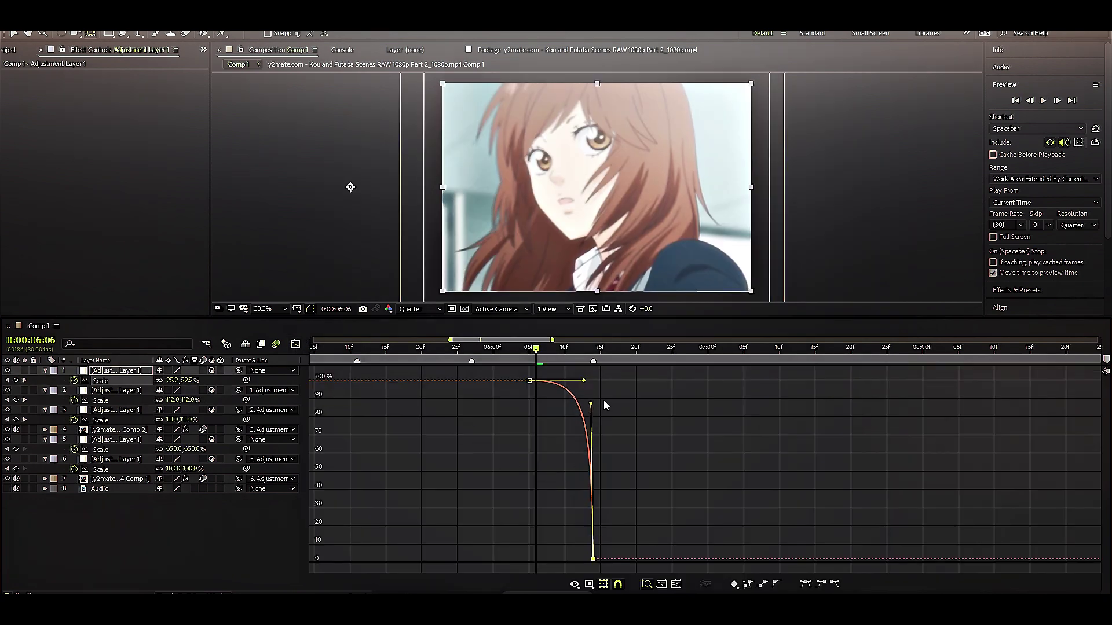
- End the work area just after 6:14 and trim the comp to 05:11–06:14
{"action": "left_click", "coordinate": [295, 344]}
{"action": "left_click", "coordinate": [370, 351]}
{"action": "left_click_drag", "start_coordinate": [370, 354], "coordinate": [358, 354]}
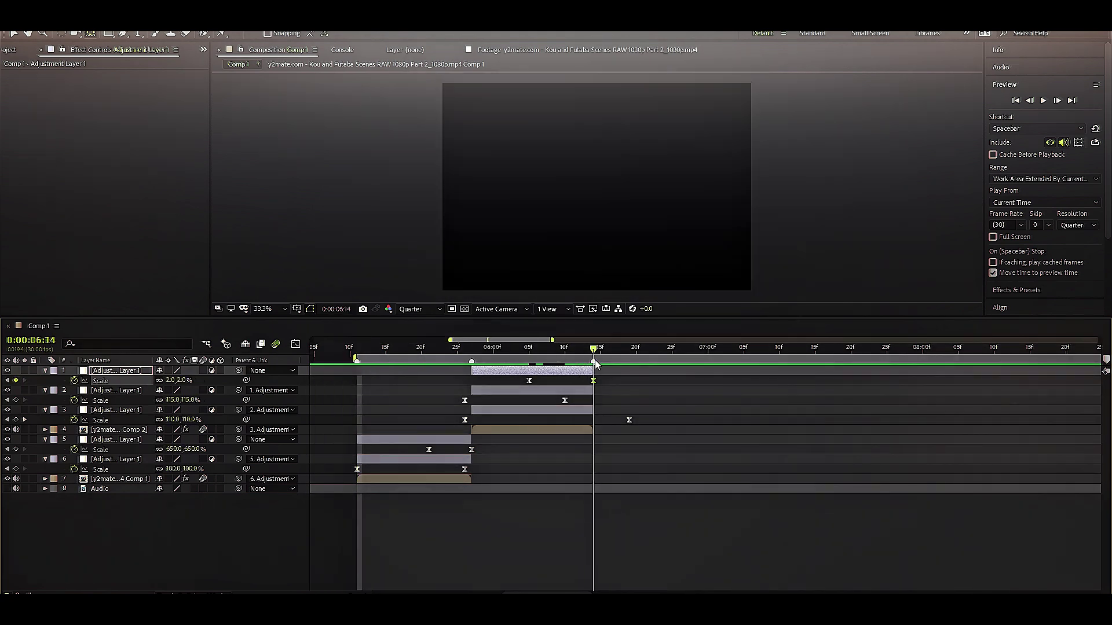
{"action": "key", "text": "n"}
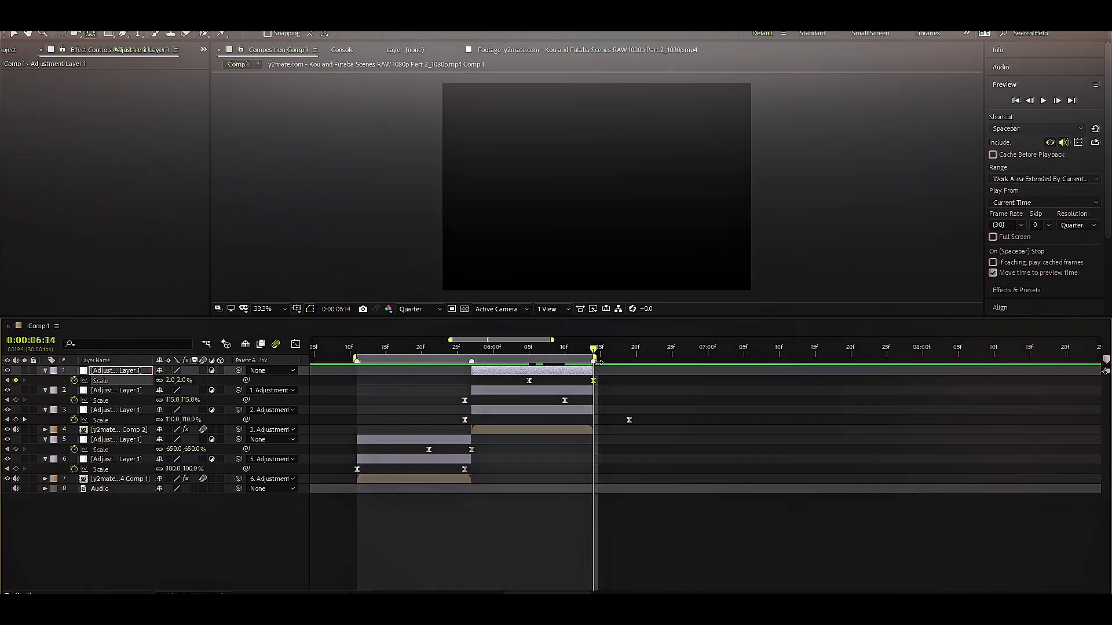
{"action": "left_click", "coordinate": [627, 391]}
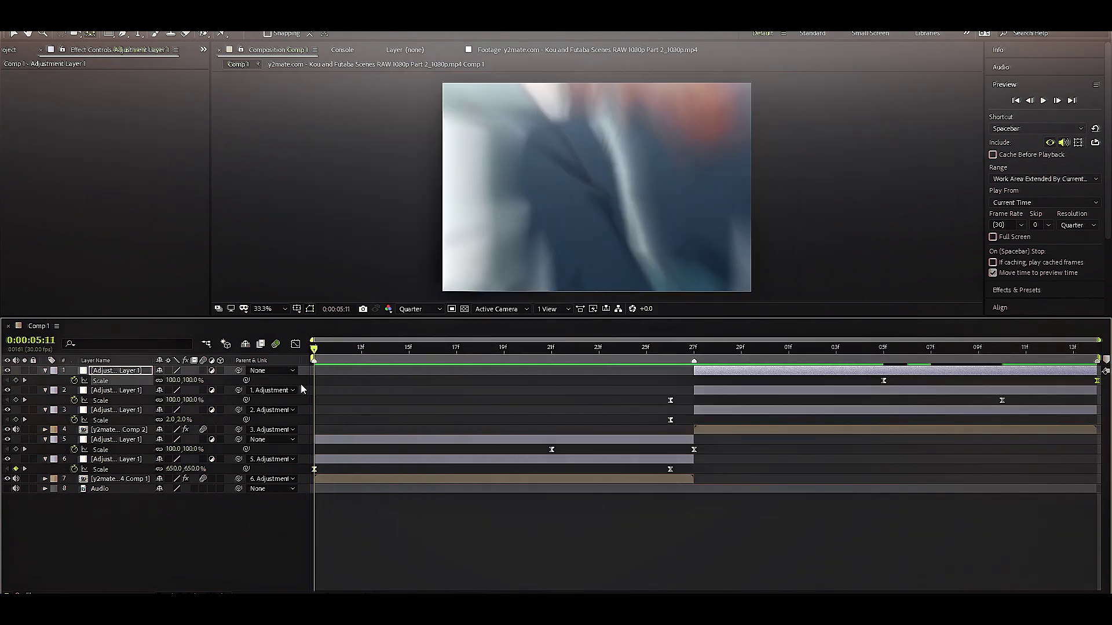
- Preview the trimmed zoom transitions, stop at 5:18, and pre-compose all layers
{"action": "key", "text": "space"}
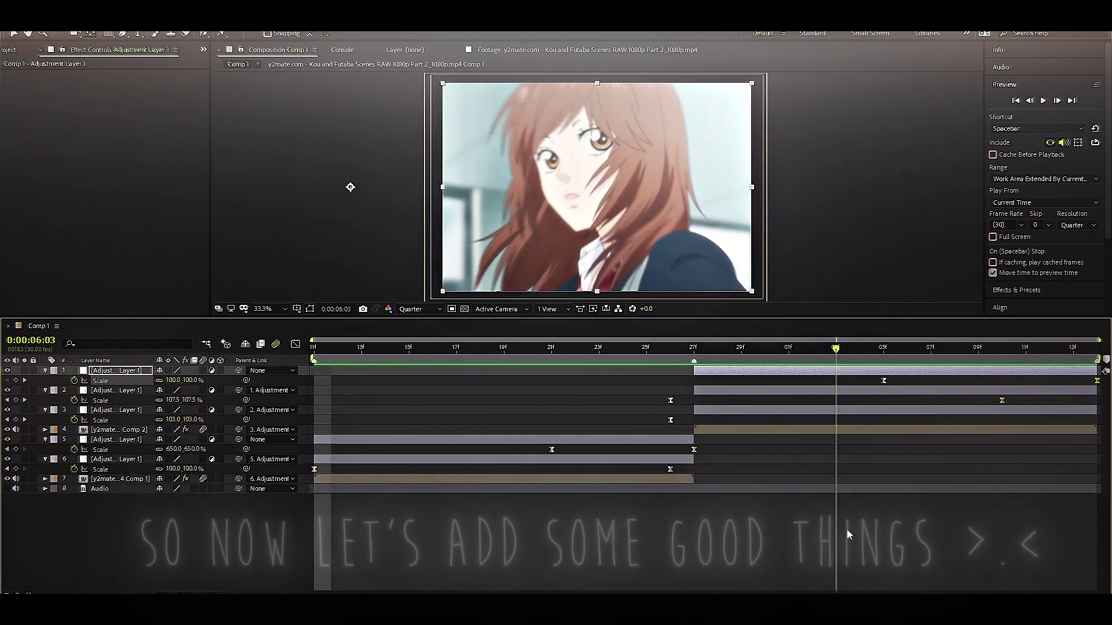
{"action": "left_click", "coordinate": [480, 348]}
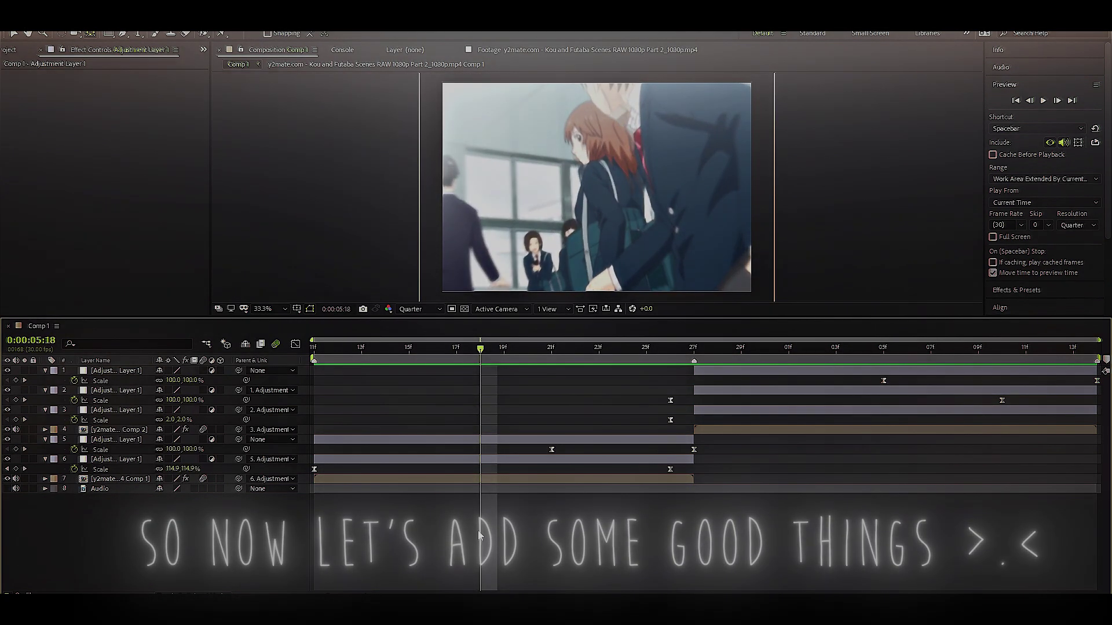
{"action": "key", "text": "ctrl+a"}
{"action": "key", "text": "ctrl+shift+c"}
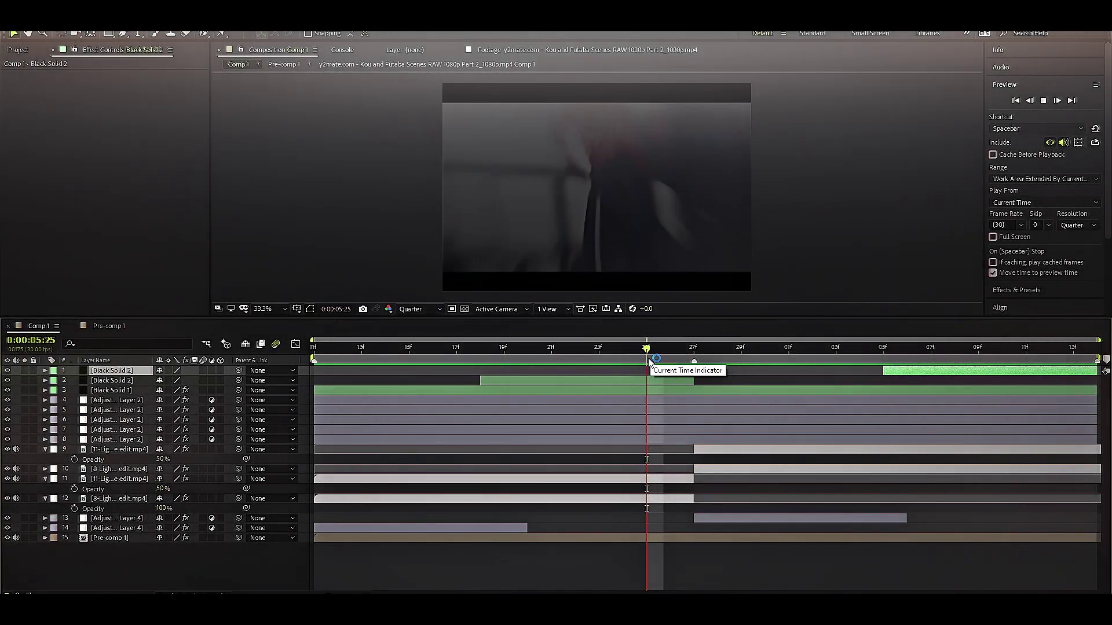
- Stop the preview of the light leaks, black solids and adjustment layers stacked over Pre-comp 1
{"action": "key", "text": "space"}
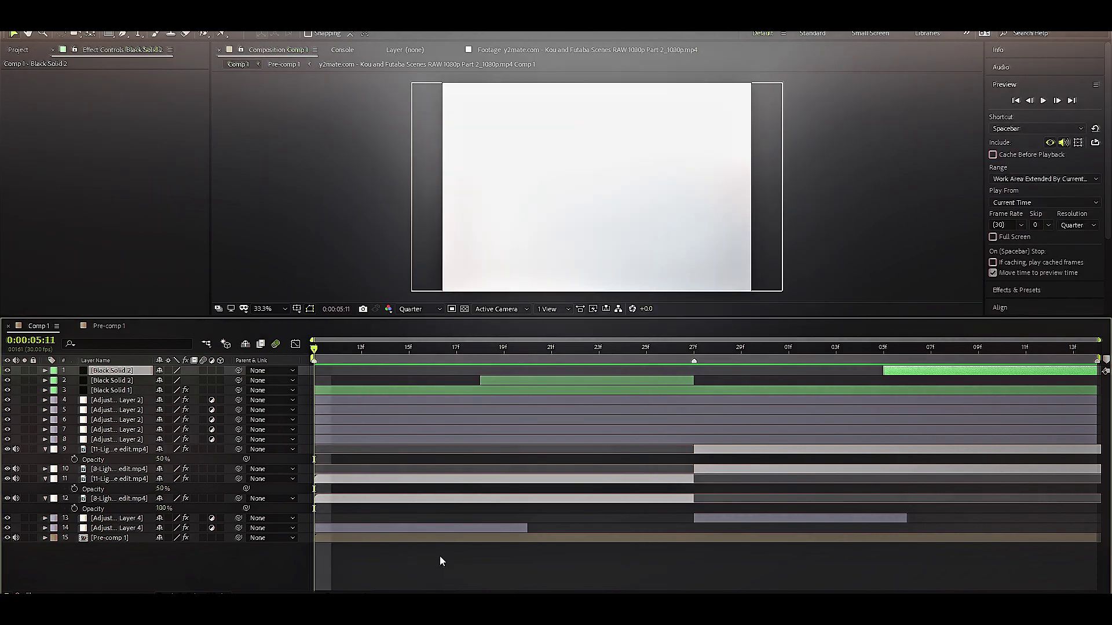